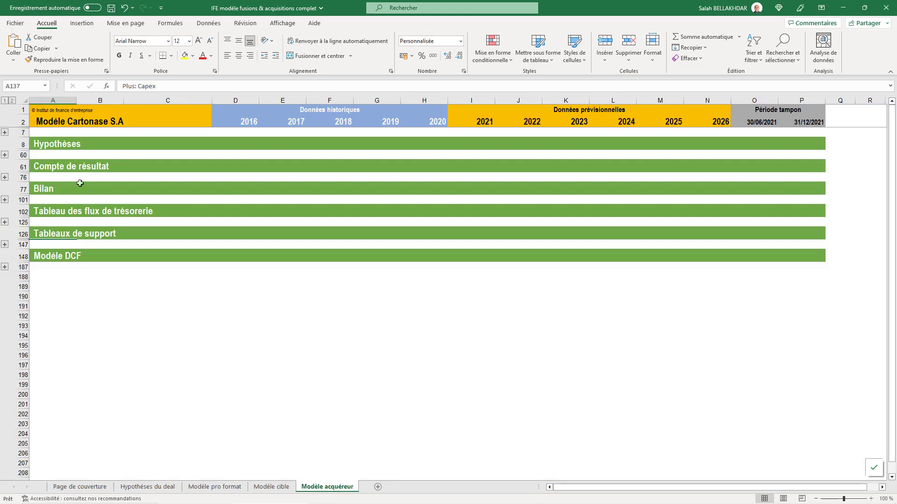
# Expand the Hypothèses and Compte de résultat sections of the Cartonase acquirer model and look through their rows
pyautogui.click(5, 154)
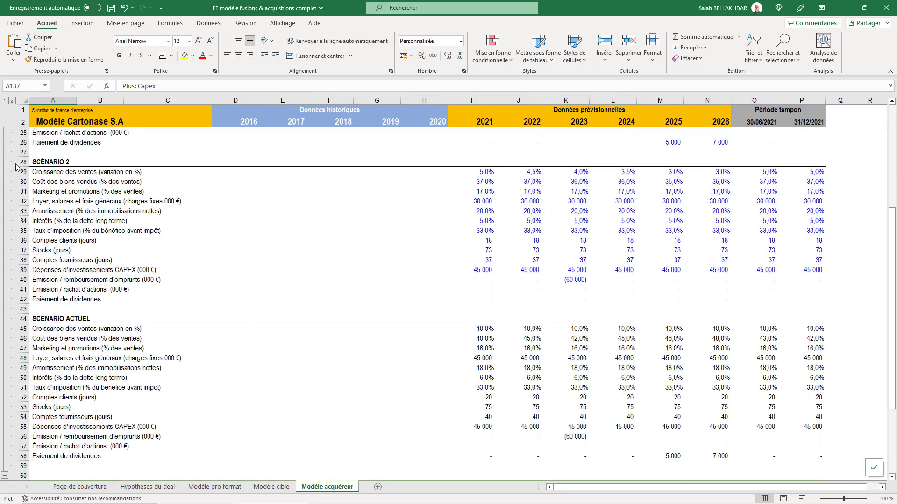
pyautogui.scroll(-6, 136, 266)
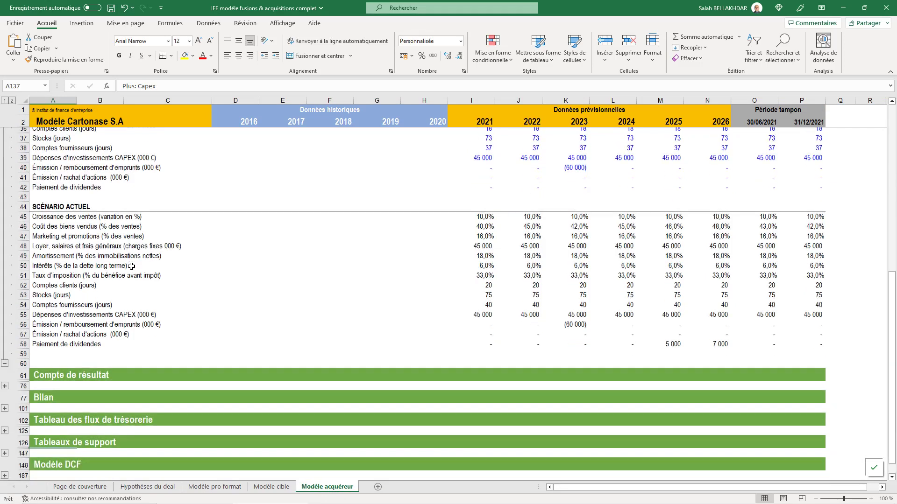
pyautogui.scroll(1, 132, 263)
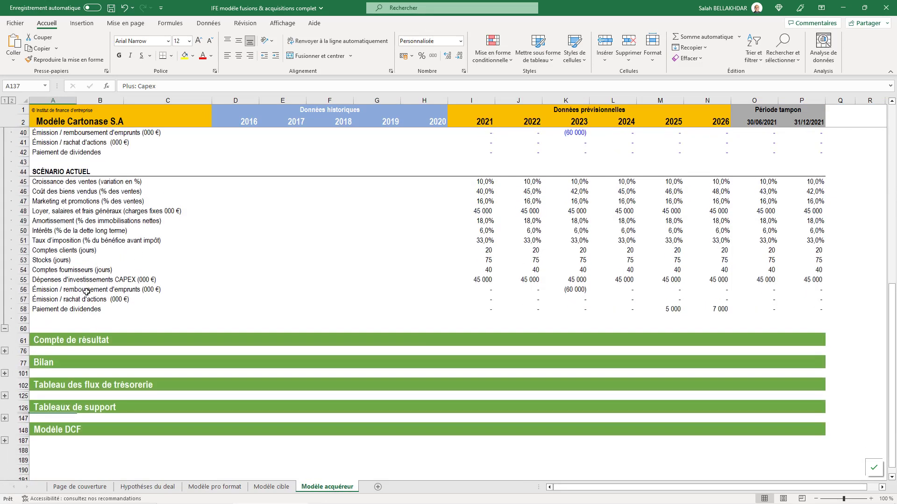
pyautogui.click(5, 352)
pyautogui.scroll(-3, 88, 329)
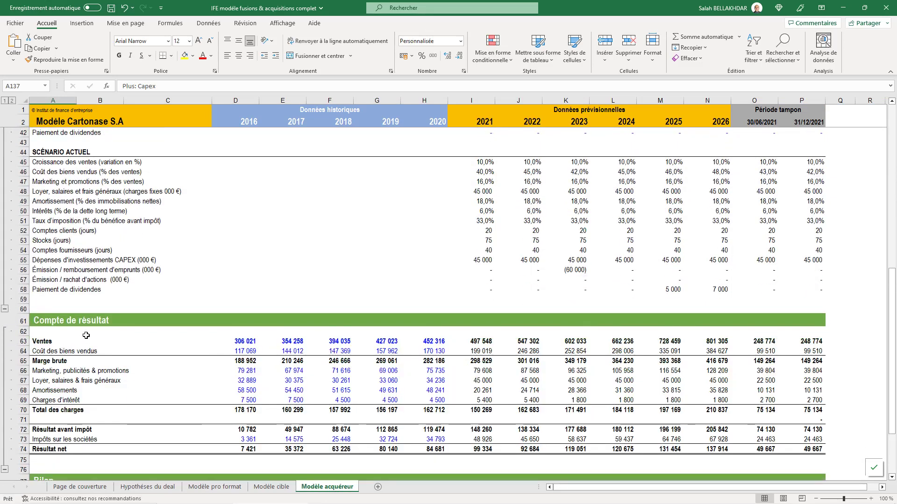
pyautogui.scroll(-4, 88, 329)
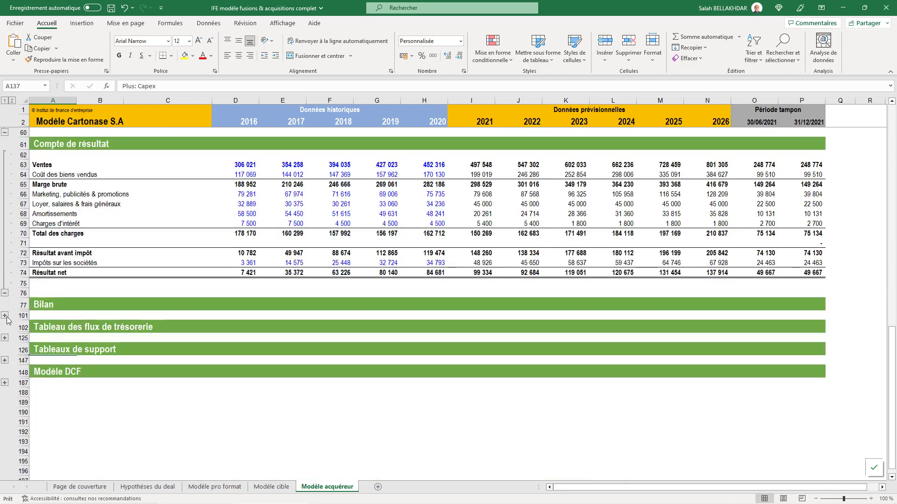
# Expand the Bilan and Tableau des flux de trésorerie sections of the acquirer model and look through their rows
pyautogui.click(5, 316)
pyautogui.scroll(-2, 11, 321)
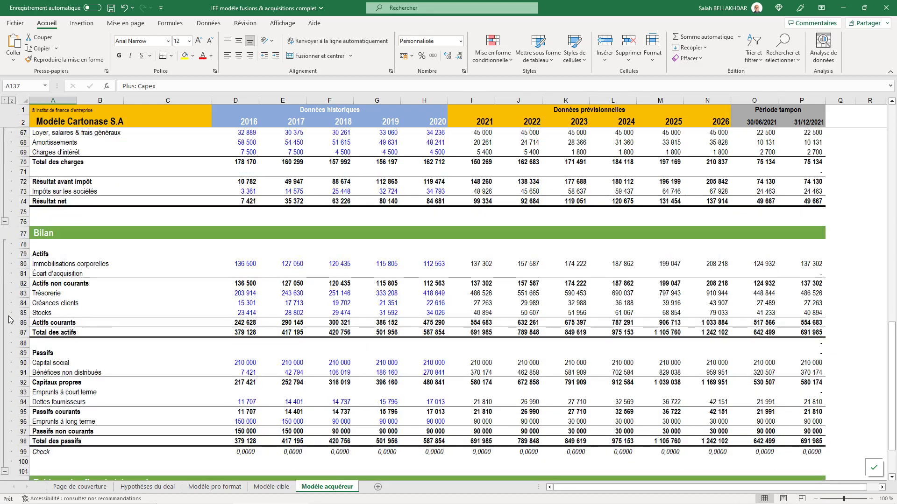
pyautogui.scroll(-1, 76, 322)
pyautogui.scroll(-4, 75, 323)
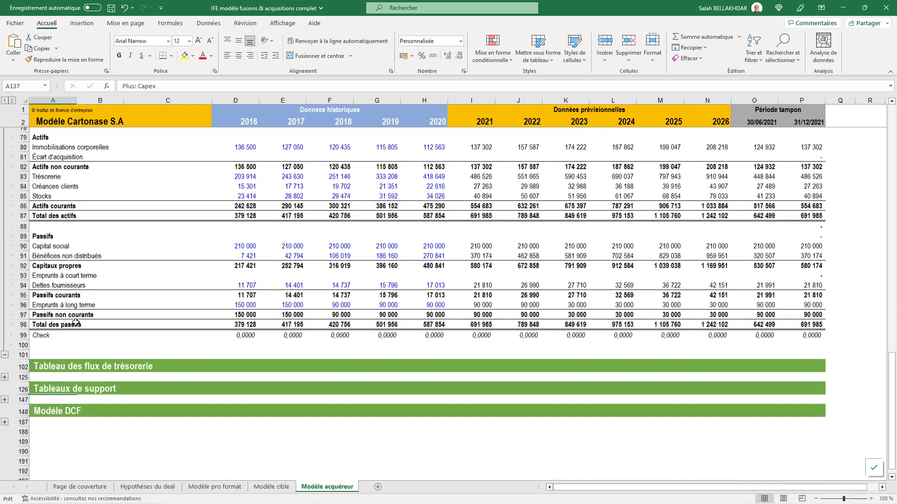
pyautogui.click(4, 347)
pyautogui.scroll(-3, 18, 343)
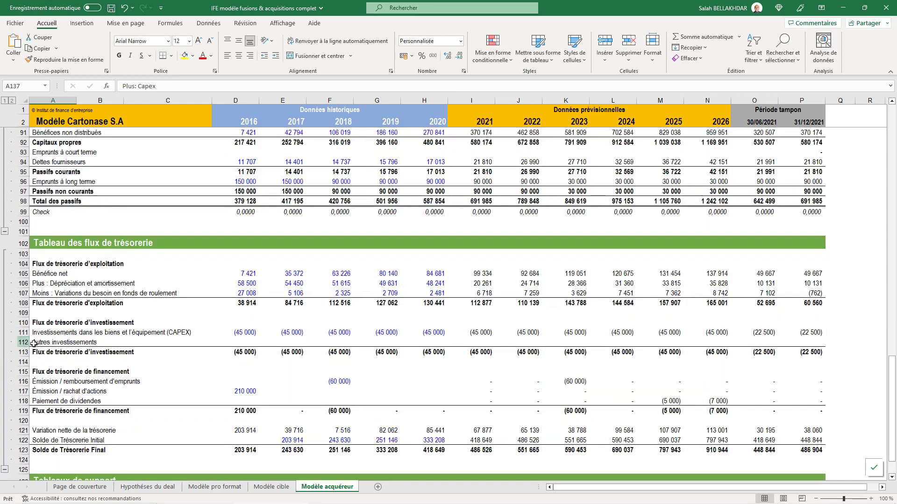
pyautogui.scroll(-3, 222, 339)
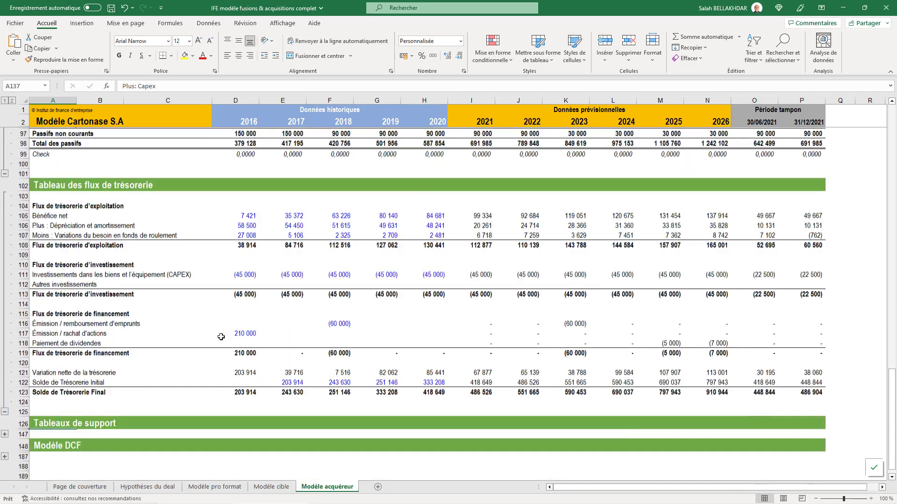
# Expand the acquirer model's Tableaux de support and review the working capital, fixed asset and borrowing schedules, then the statements above
pyautogui.click(4, 404)
pyautogui.scroll(-4, 179, 380)
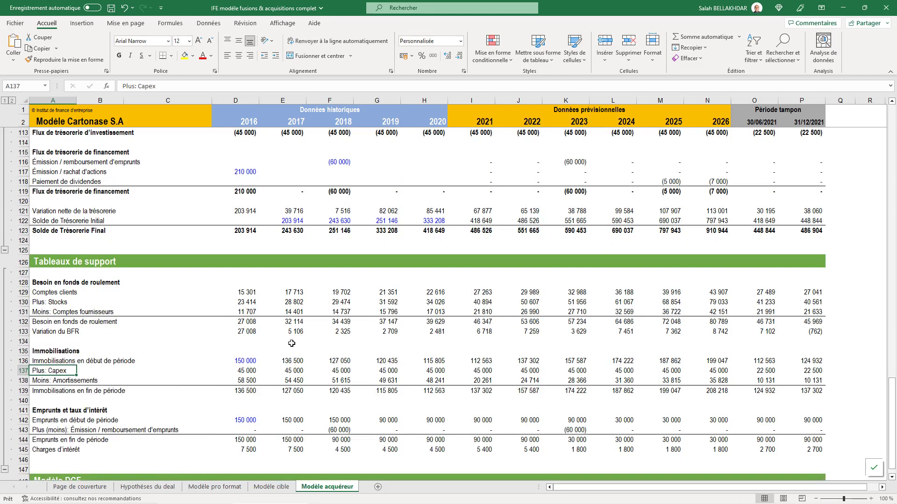
pyautogui.moveTo(60, 414); pyautogui.dragTo(82, 449)
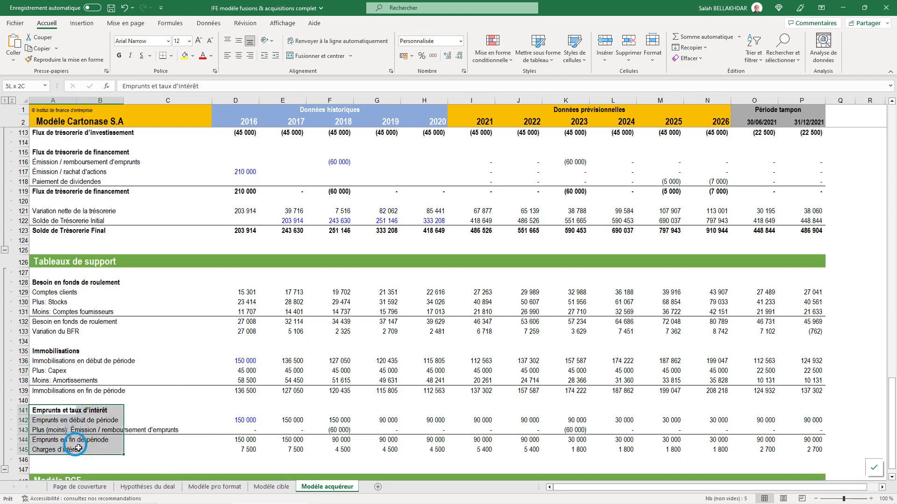
pyautogui.moveTo(48, 284); pyautogui.dragTo(58, 386)
pyautogui.click(145, 341)
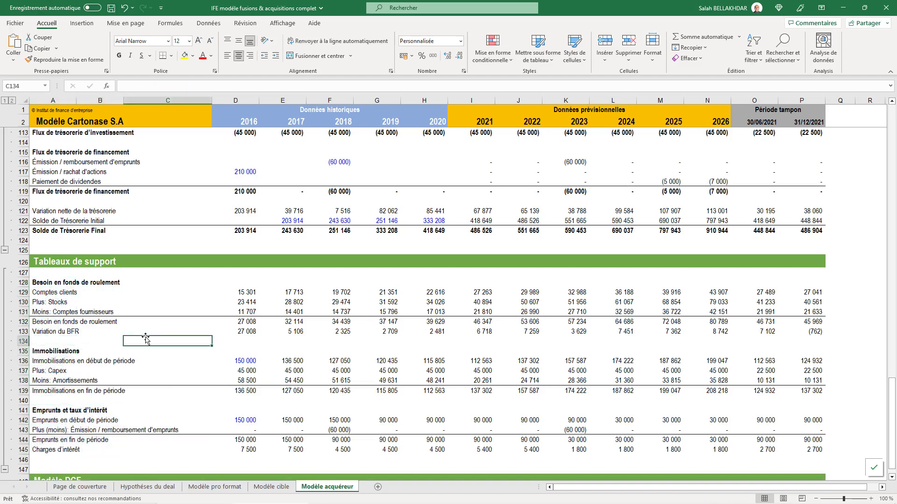
pyautogui.scroll(6, 146, 339)
pyautogui.scroll(12, 146, 339)
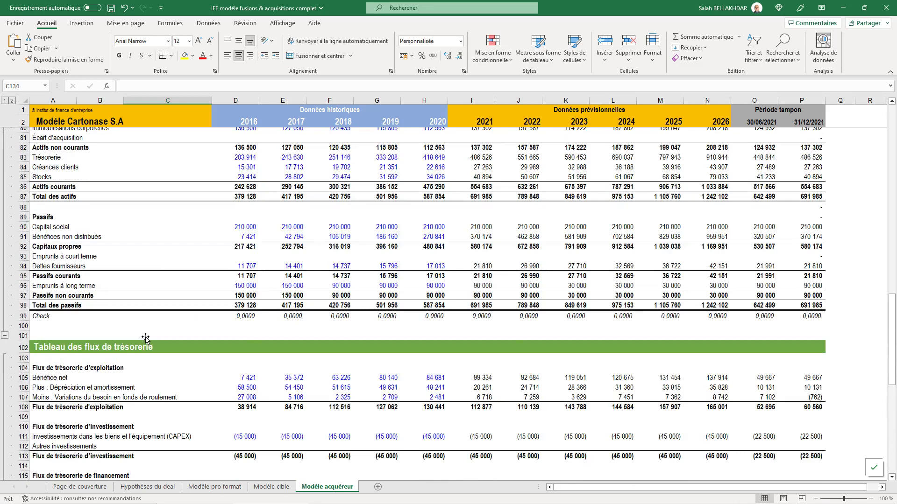
pyautogui.scroll(2, 146, 339)
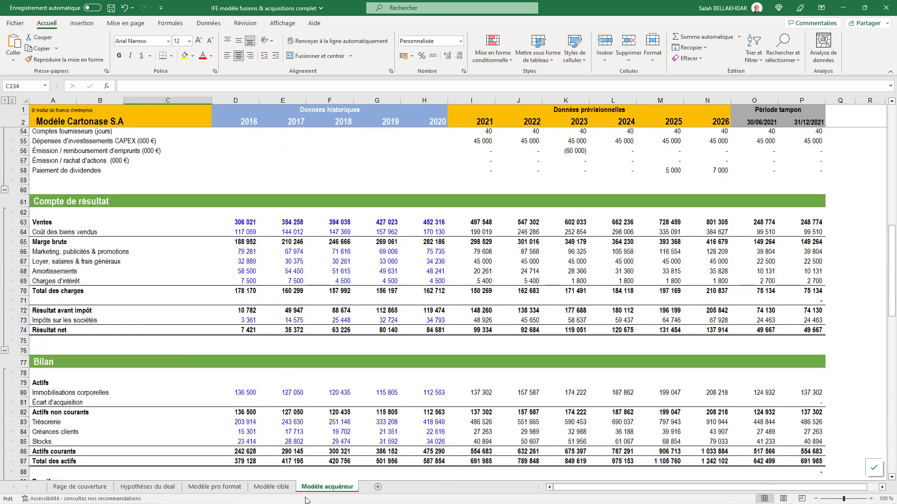
# Expand all sections of the Modèle cible sheet and examine them from the assumptions through to the DCF valuation
pyautogui.click(272, 486)
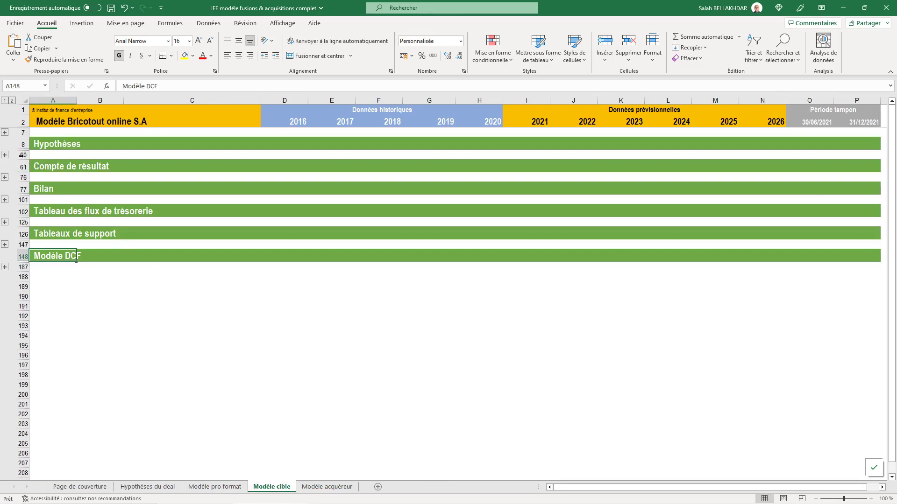
pyautogui.click(12, 101)
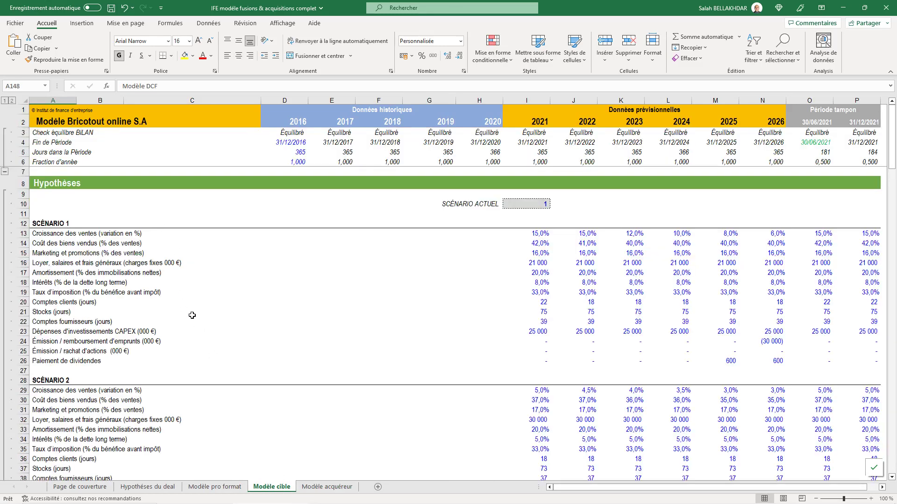
pyautogui.scroll(-4, 192, 315)
pyautogui.scroll(-13, 191, 315)
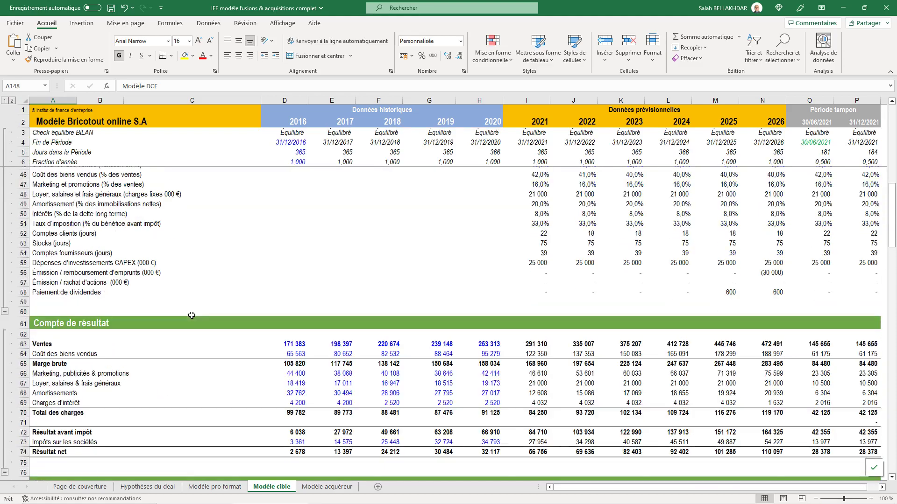
pyautogui.scroll(-3, 191, 315)
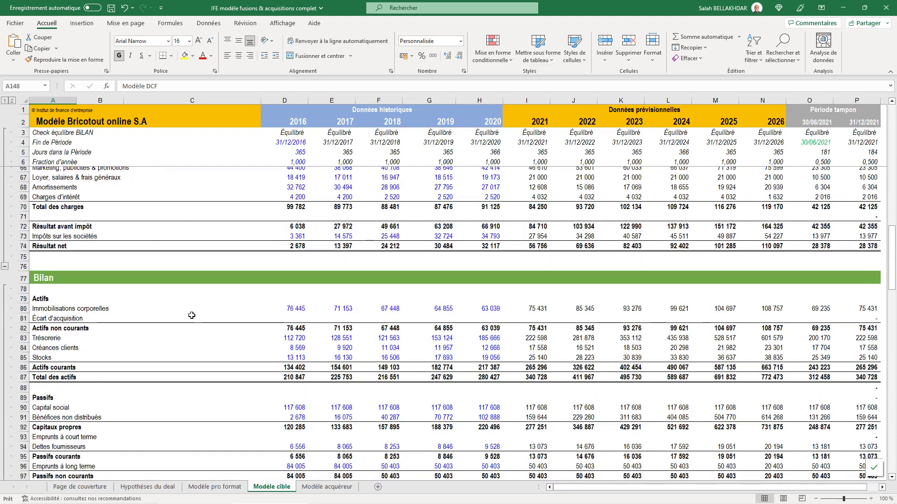
pyautogui.scroll(-5, 191, 316)
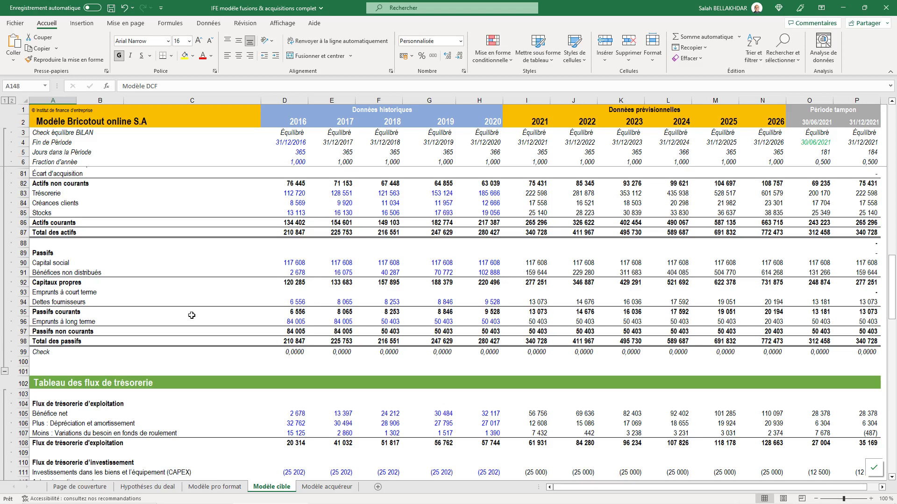
pyautogui.scroll(-13, 191, 315)
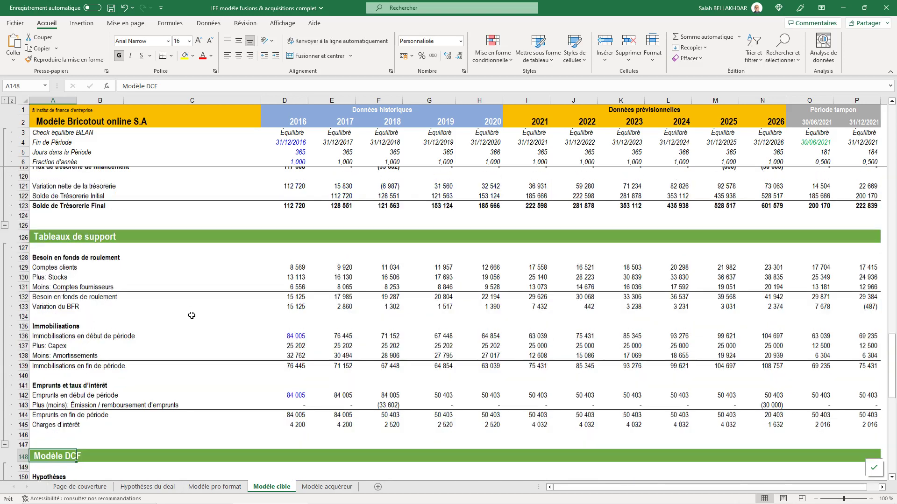
pyautogui.scroll(-8, 192, 316)
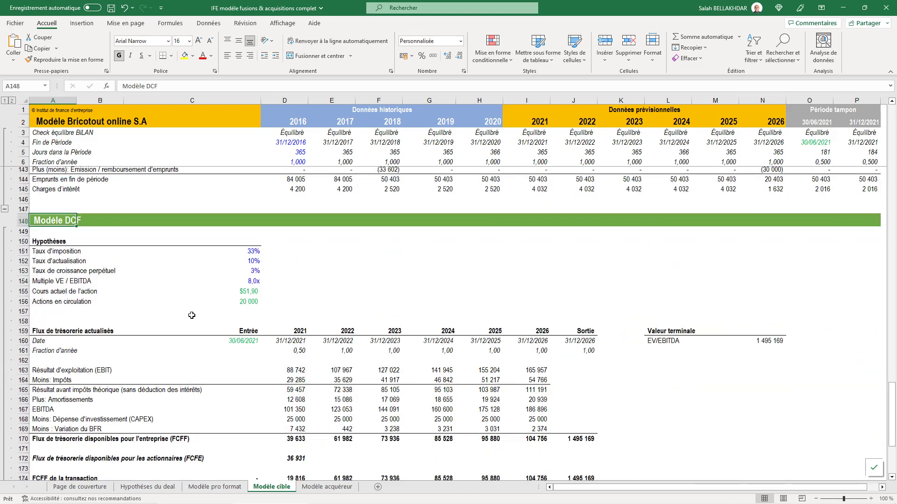
pyautogui.scroll(-2, 191, 315)
pyautogui.scroll(-2, 624, 370)
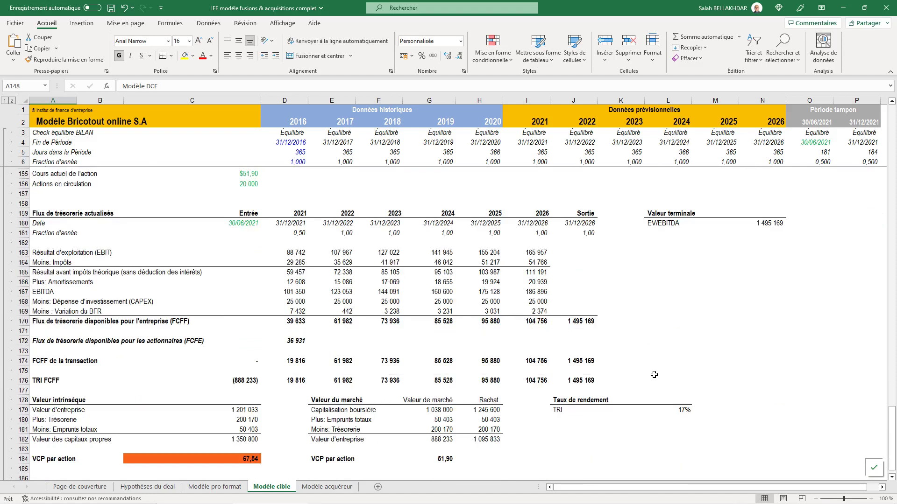
# Collapse all sections of the Modèle cible sheet to their headings
pyautogui.click(344, 485)
pyautogui.click(273, 487)
pyautogui.click(4, 100)
pyautogui.scroll(4, 174, 248)
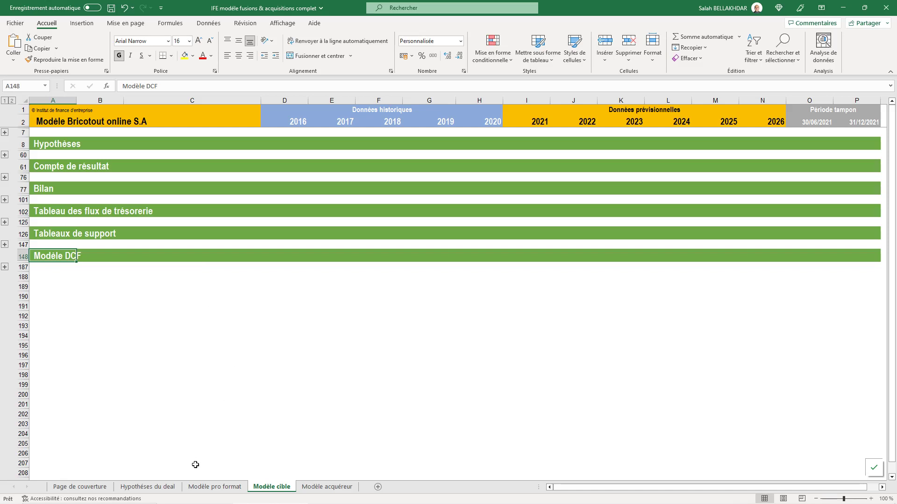
# Expand the Intégration des synergies section on the Modèle pro format sheet and select its whole block from Ventes to the last Total
pyautogui.click(206, 487)
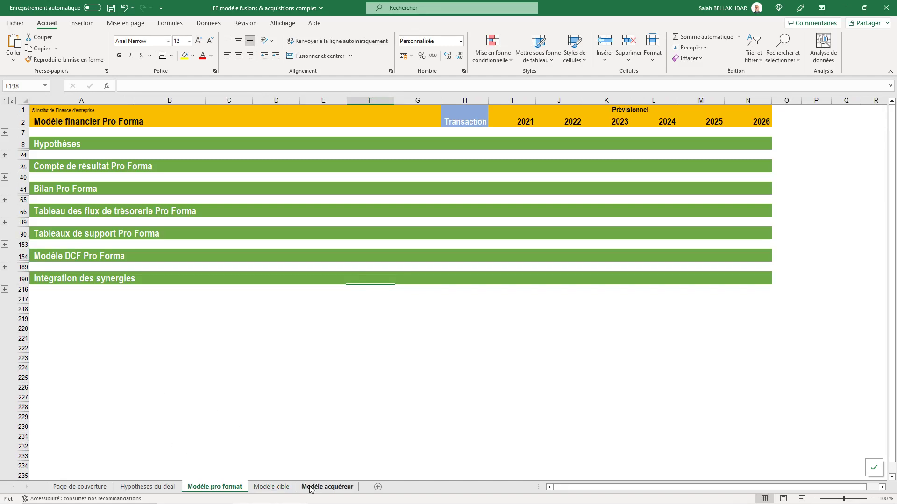
pyautogui.hotkey('ctrl', 'pagedown')
pyautogui.click(325, 489)
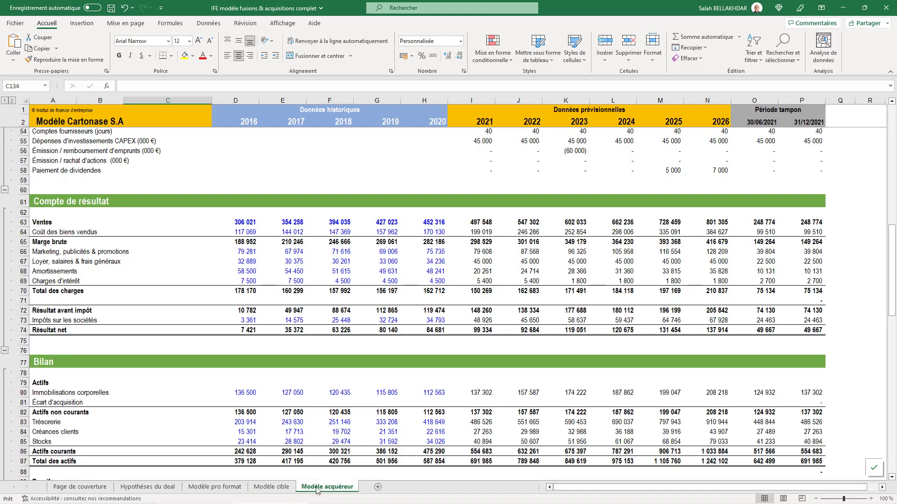
pyautogui.click(228, 488)
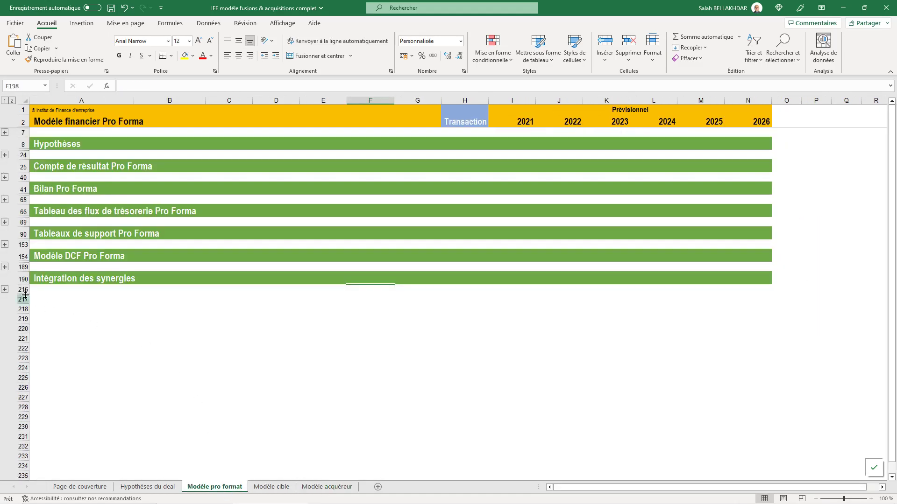
pyautogui.click(5, 289)
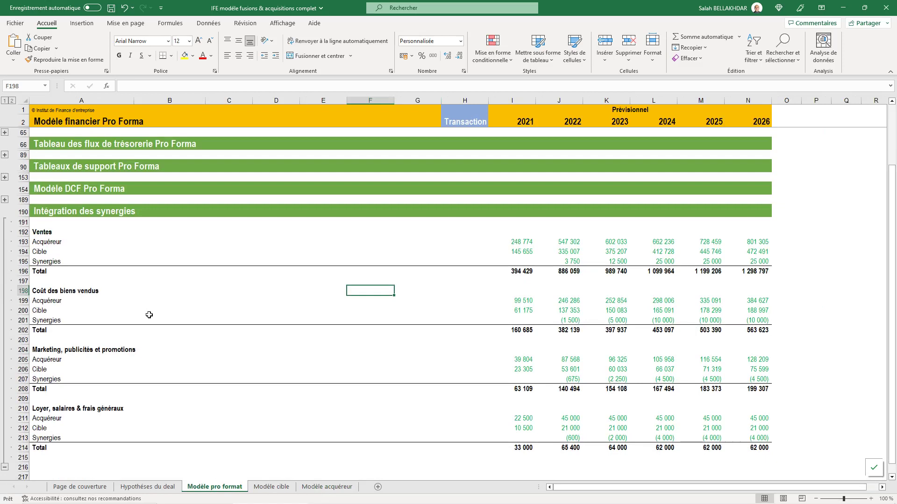
pyautogui.moveTo(70, 233); pyautogui.dragTo(760, 449)
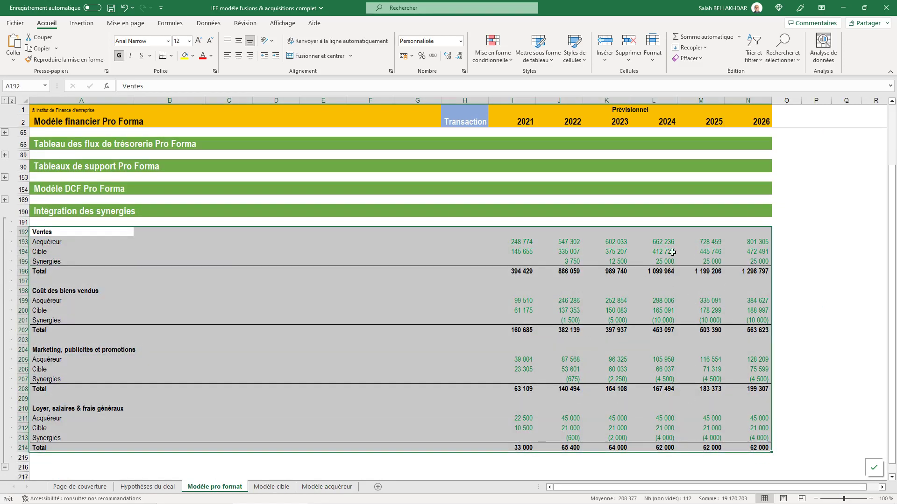
# Examine the target's 2021 sales formula and the Cible, Synergies and Coût des biens vendus row labels in the synergies section
pyautogui.click(509, 252)
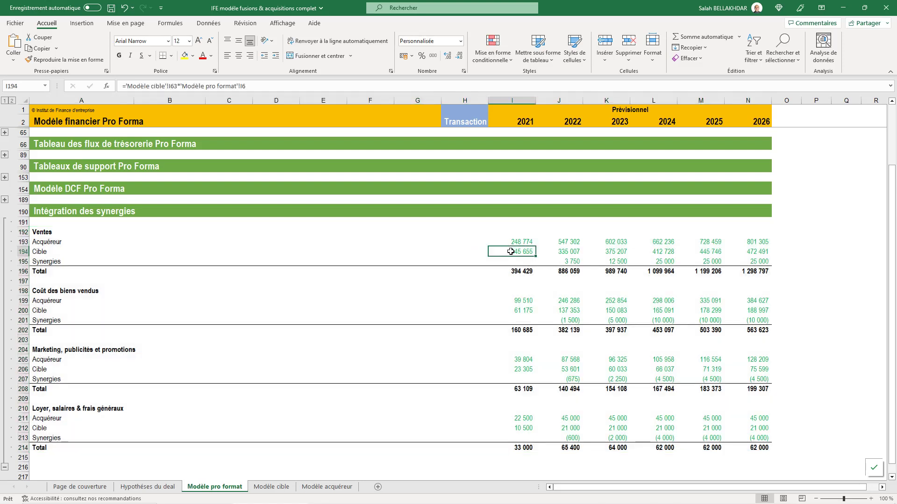
pyautogui.press('Left')
pyautogui.press('Left')
pyautogui.press('Left')
pyautogui.press('Left')
pyautogui.press('Left')
pyautogui.press('Left')
pyautogui.press('Left')
pyautogui.press('Left')
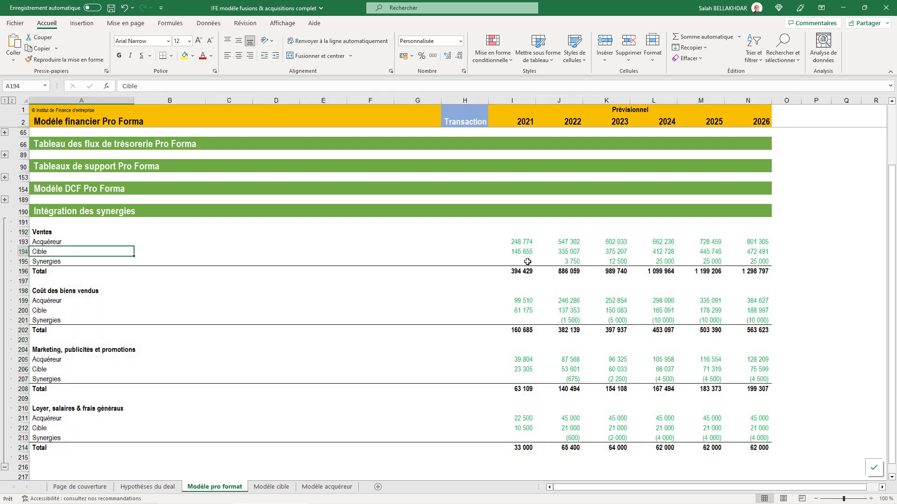
pyautogui.press('Down')
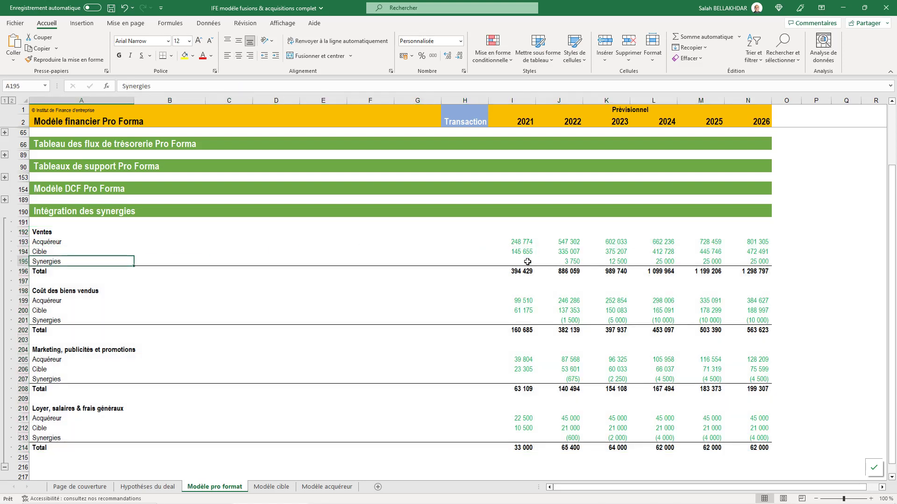
pyautogui.press('Down')
pyautogui.press('Down')
pyautogui.press('Down')
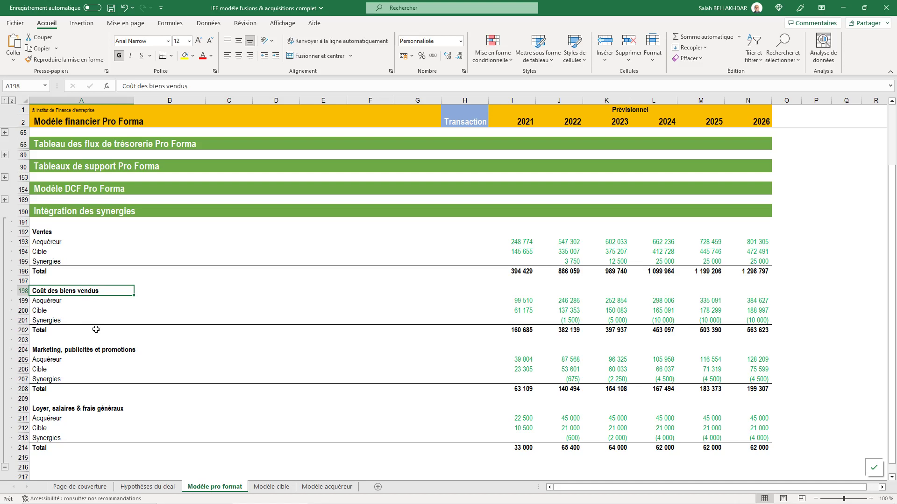
# Expand the Hypothèses section on the Hypothèses du deal sheet and look through the transaction, scenario and financing assumptions
pyautogui.click(147, 488)
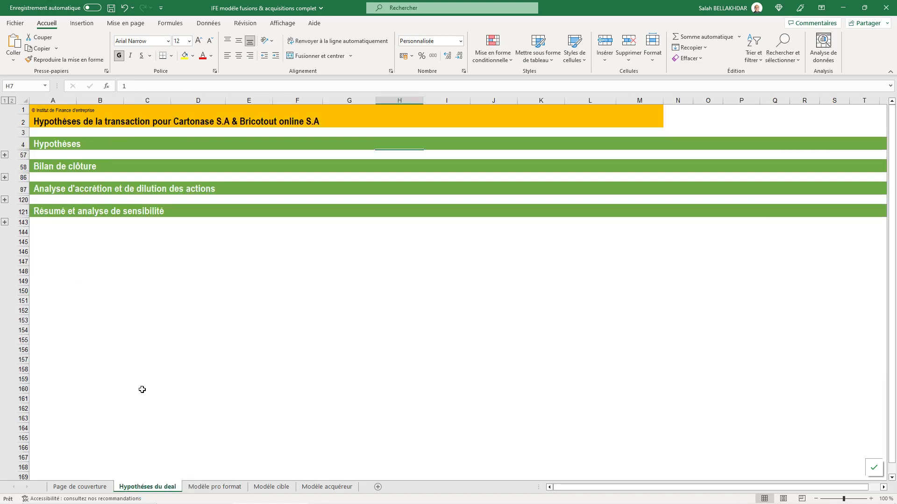
pyautogui.click(5, 156)
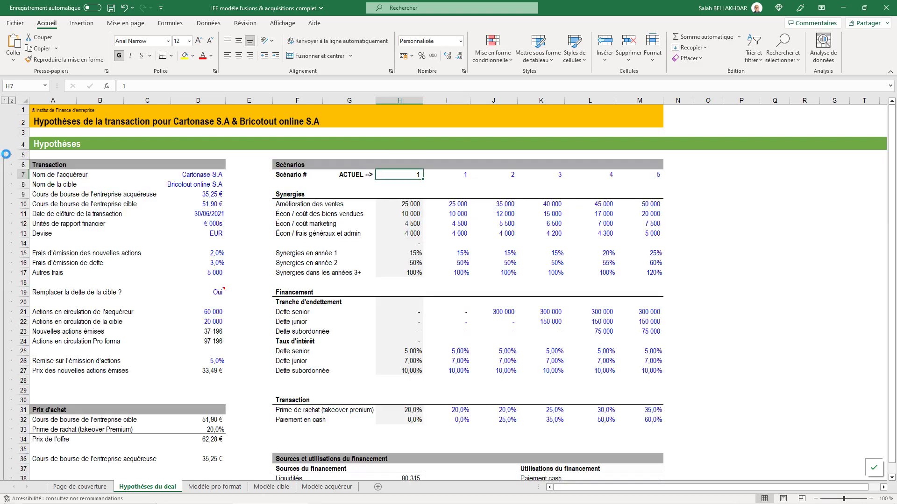
pyautogui.scroll(-6, 226, 260)
pyautogui.scroll(6, 226, 260)
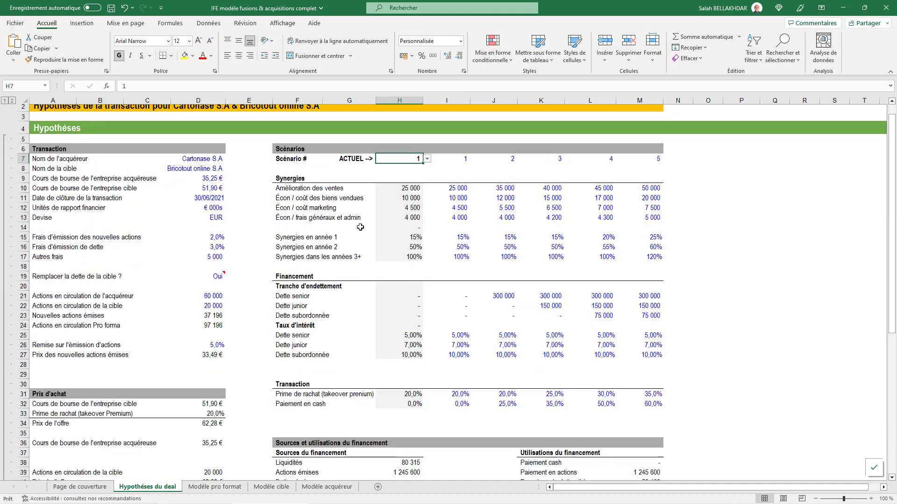
# Highlight in turn the scenario values, transaction inputs, financing sources and uses, and goodwill allocation block in the Hypothèses section
pyautogui.moveTo(440, 189); pyautogui.dragTo(640, 403)
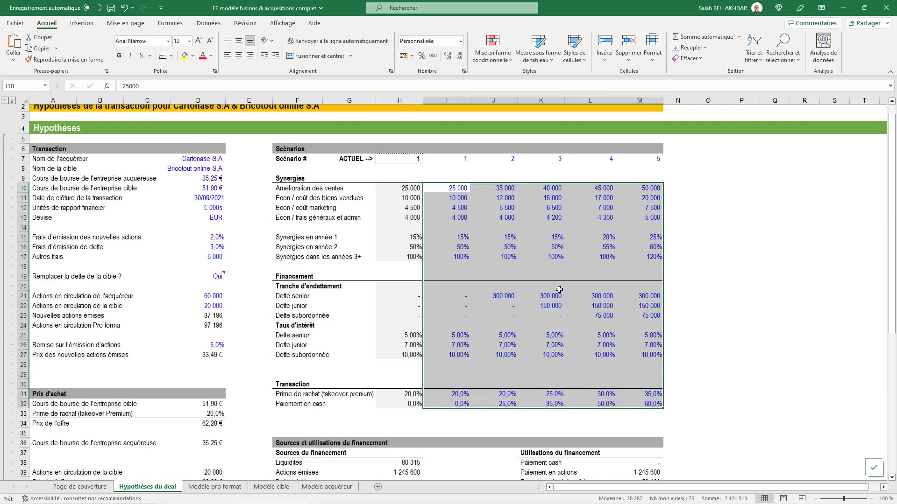
pyautogui.moveTo(206, 161); pyautogui.dragTo(205, 355)
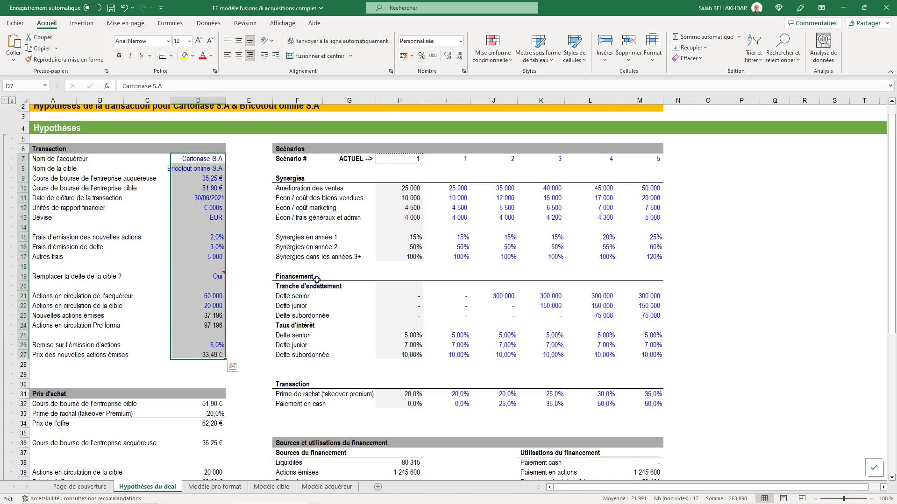
pyautogui.scroll(-4, 316, 281)
pyautogui.moveTo(285, 332); pyautogui.dragTo(638, 401)
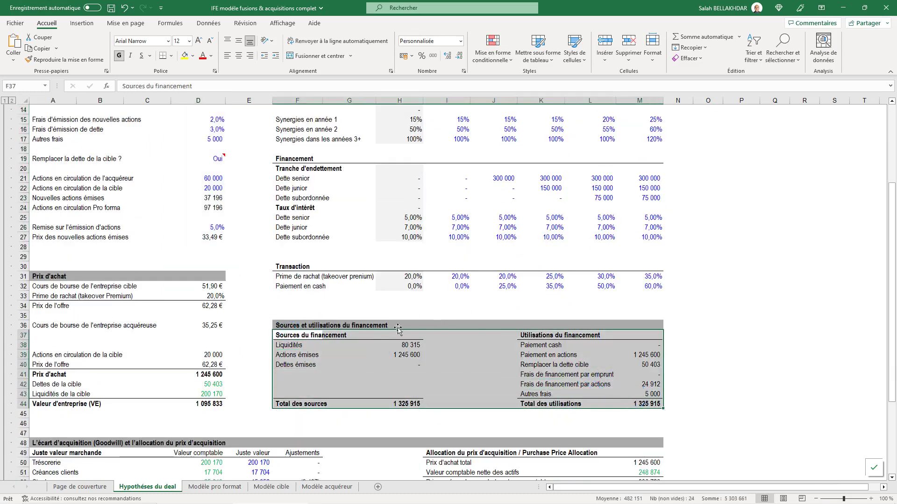
pyautogui.scroll(-4, 395, 339)
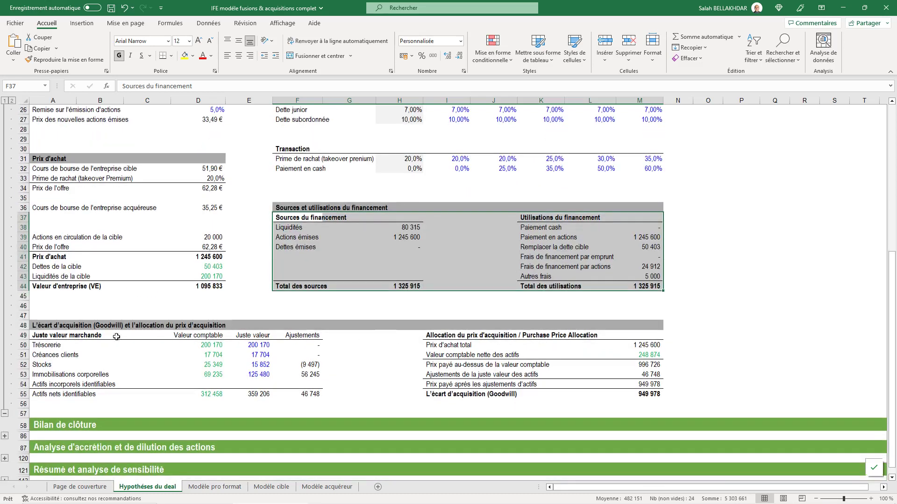
pyautogui.moveTo(46, 334); pyautogui.dragTo(627, 391)
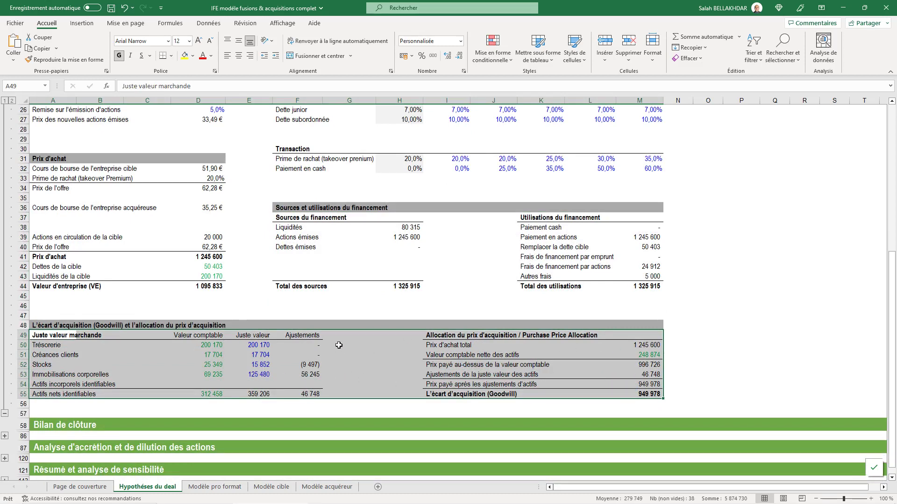
# Expand the Bilan de clôture section and highlight the Bilan Consolidé Pro Forma figures from Acquéreur to Bilan Consol, glancing at the acquirer and target models
pyautogui.scroll(-4, 334, 342)
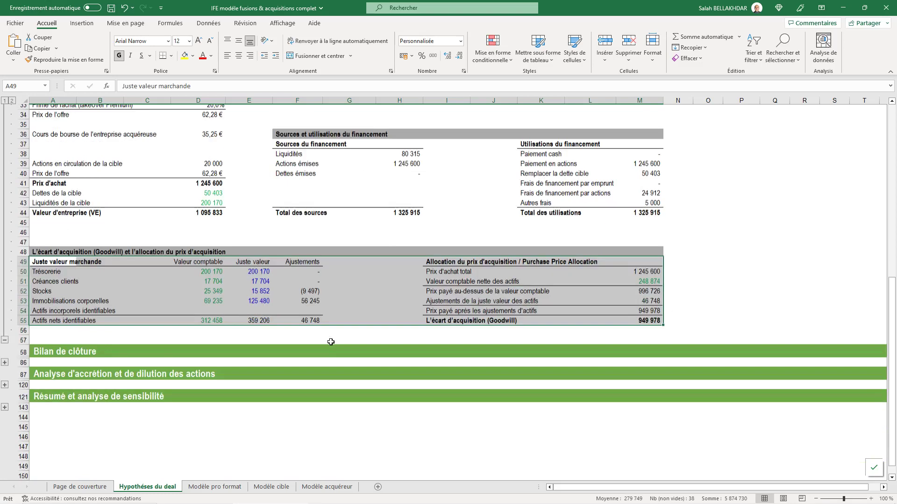
pyautogui.click(5, 318)
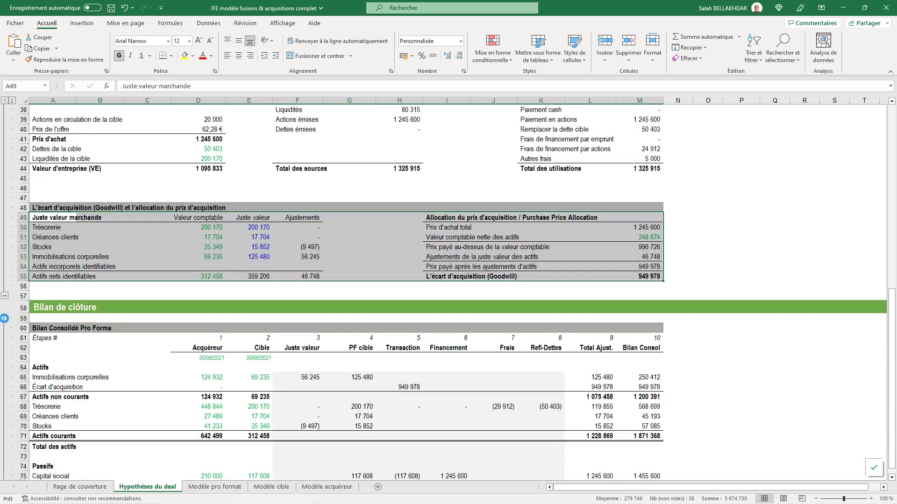
pyautogui.scroll(-4, 6, 322)
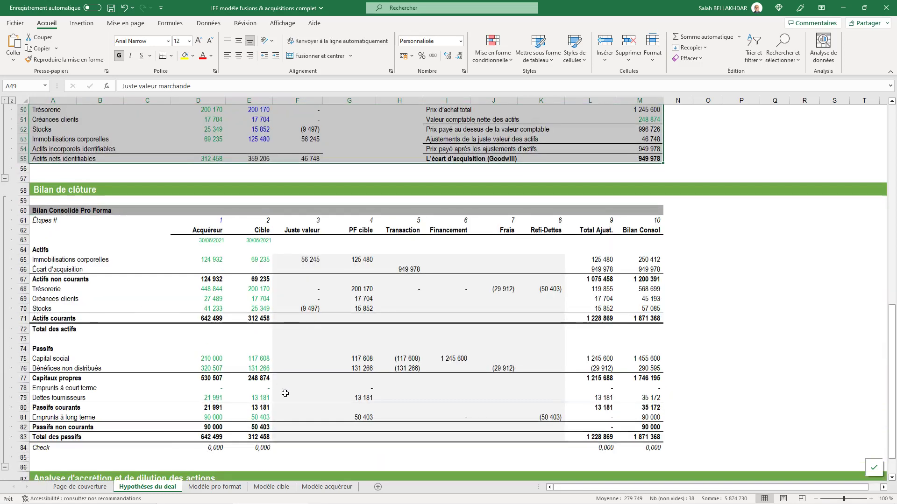
pyautogui.click(327, 487)
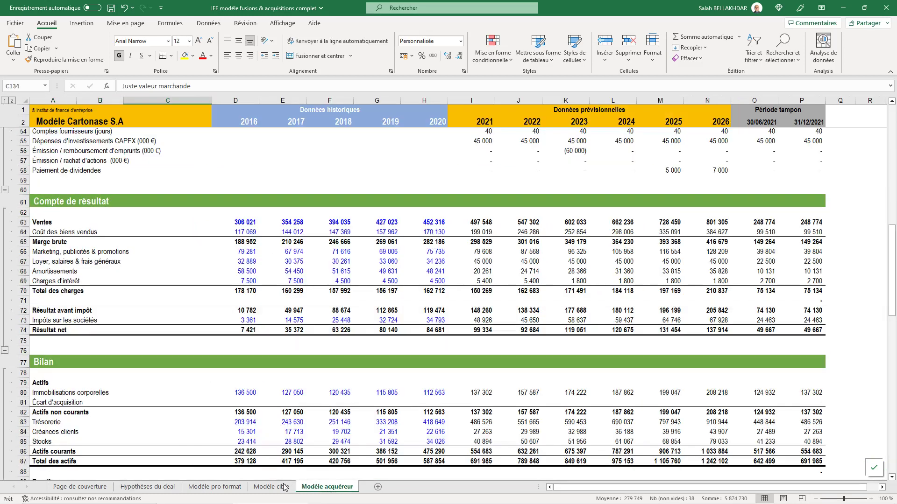
pyautogui.click(283, 487)
pyautogui.click(148, 487)
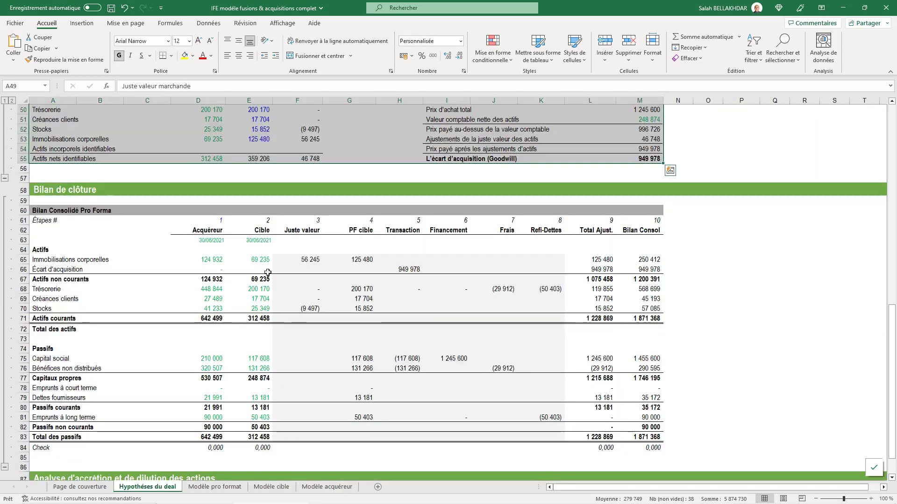
pyautogui.moveTo(194, 241); pyautogui.dragTo(632, 447)
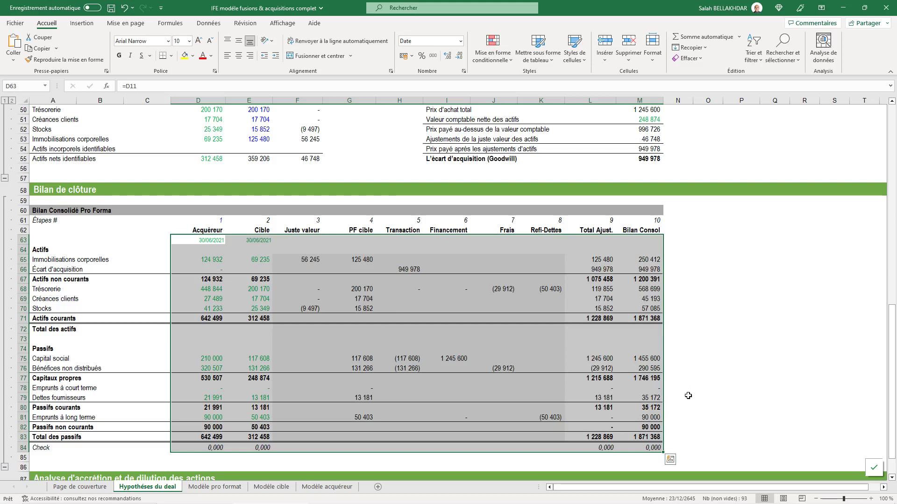
pyautogui.click(682, 448)
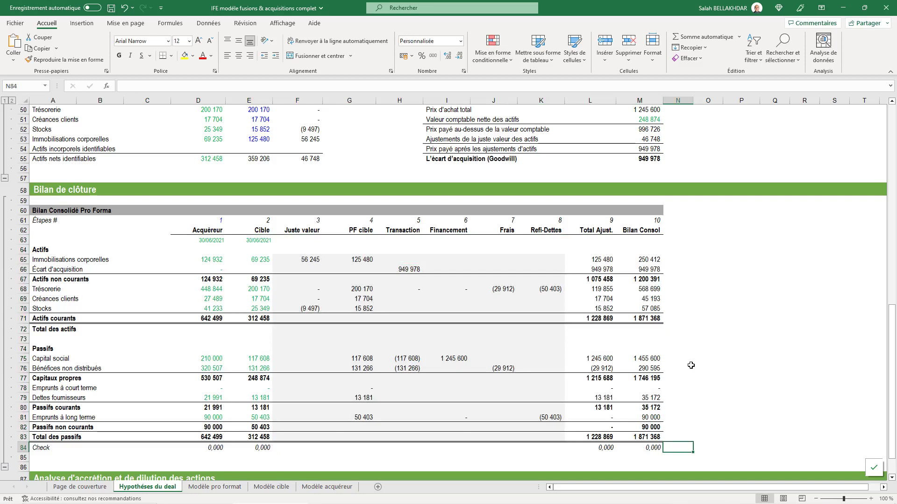
# Expand the Analyse d'accrétion et de dilution des actions section and examine the Bénéfice par action Dilution / Relution row across the forecast years
pyautogui.scroll(-6, 691, 365)
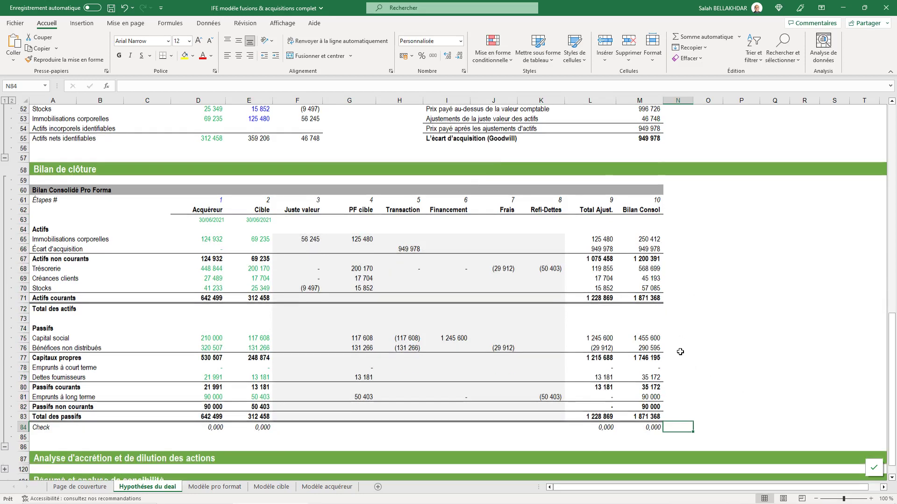
pyautogui.scroll(-2, 680, 352)
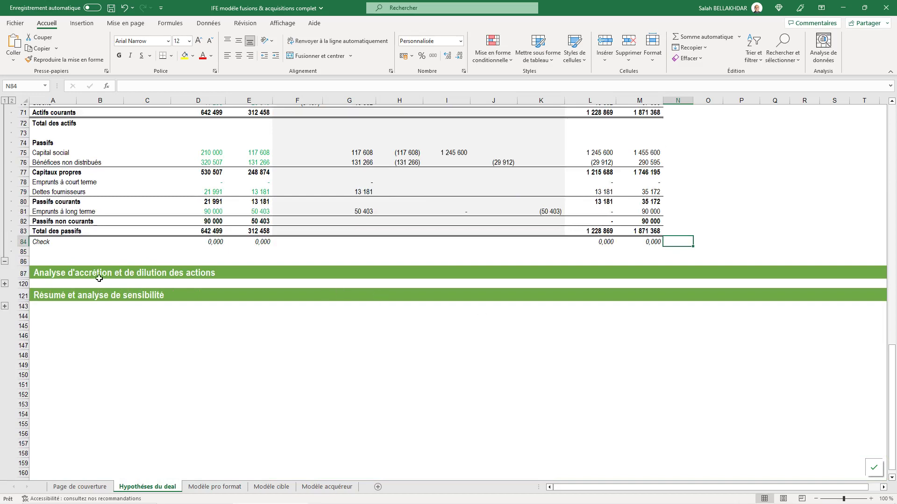
pyautogui.click(5, 284)
pyautogui.scroll(-4, 206, 287)
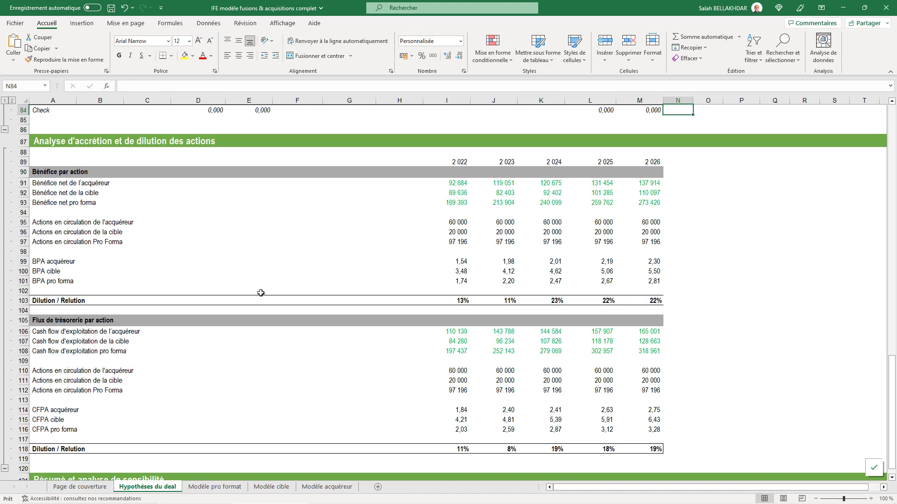
pyautogui.click(460, 302)
pyautogui.press('Right')
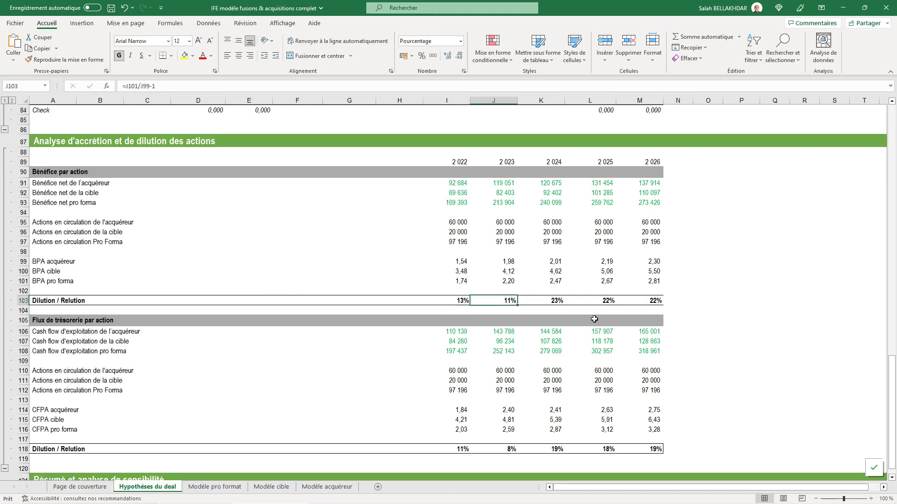
pyautogui.press('Left')
pyautogui.press('Right')
pyautogui.press('Right')
pyautogui.press('Right')
pyautogui.press('Right')
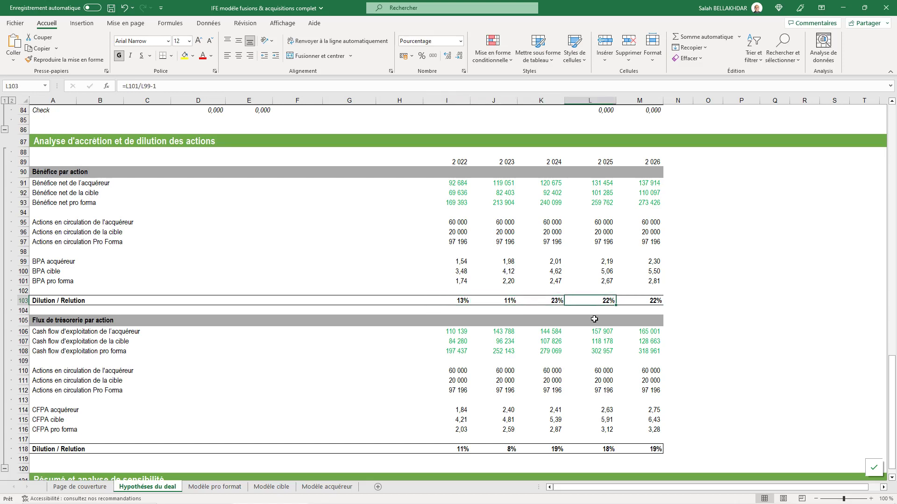
# Go through the Flux de trésorerie par action block and examine its Dilution / Relution row back to 2022
pyautogui.press('Down')
pyautogui.press('Down')
pyautogui.press('Down')
pyautogui.press('Down')
pyautogui.press('Down')
pyautogui.press('Down')
pyautogui.press('Down')
pyautogui.press('Down')
pyautogui.press('Down')
pyautogui.press('Down')
pyautogui.press('Down')
pyautogui.press('Down')
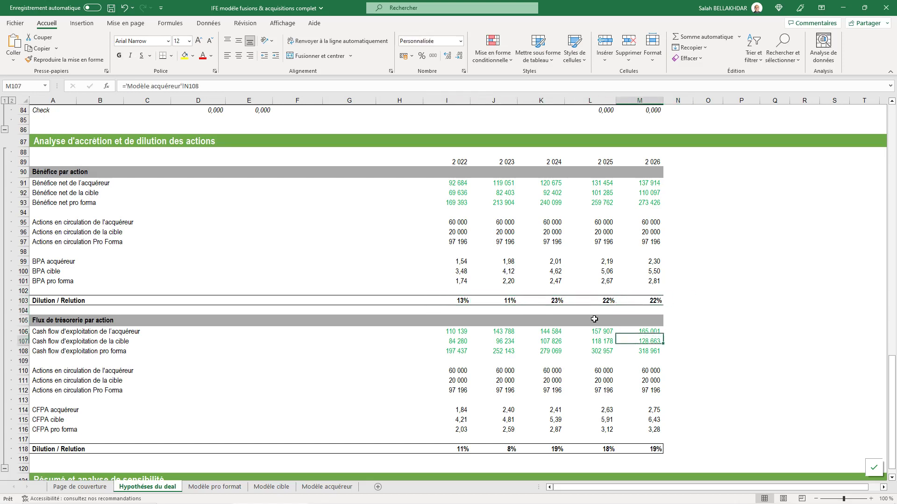
pyautogui.press('Down')
pyautogui.press('Down')
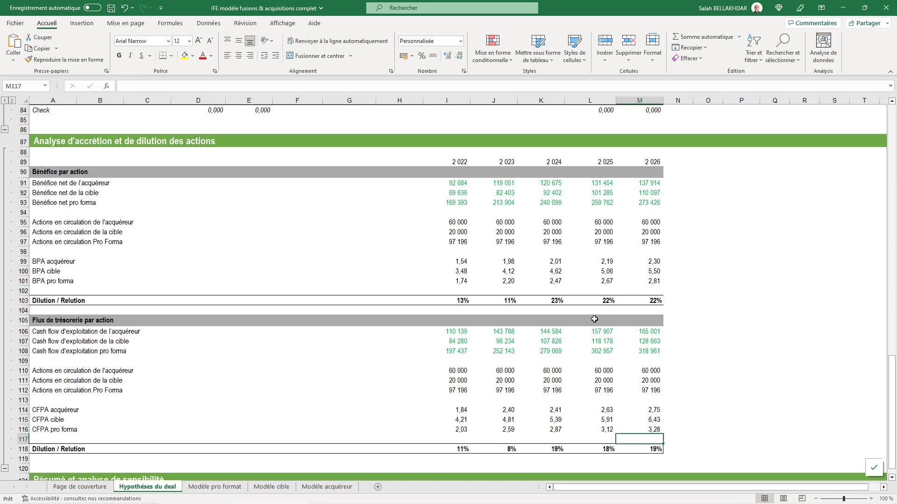
pyautogui.press('Left')
pyautogui.press('Down')
pyautogui.press('Left')
pyautogui.press('Left')
pyautogui.press('Left')
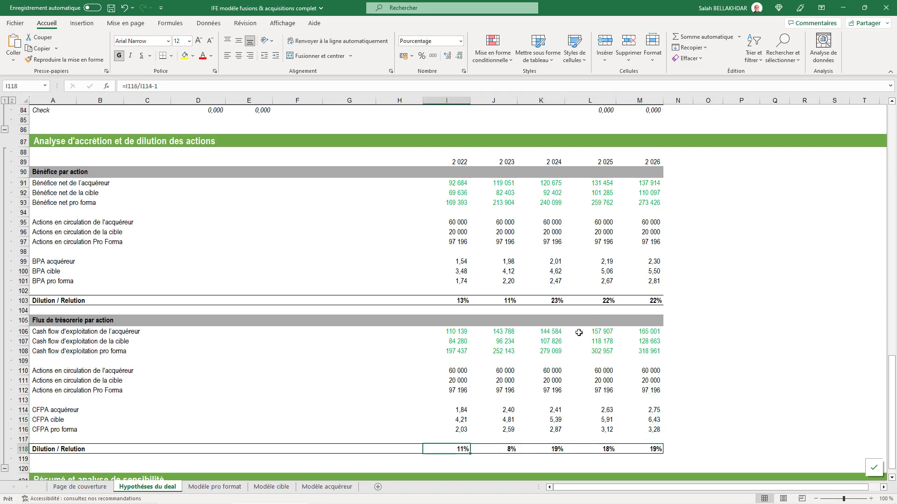
# Expand the Résumé et analyse de sensibilité section and view its share price, capital structure and sensitivity tables
pyautogui.scroll(-7, 564, 335)
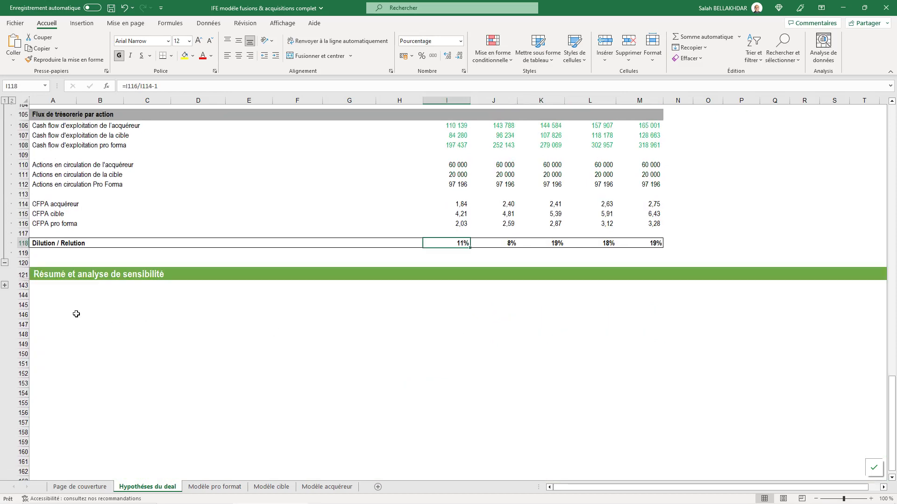
pyautogui.click(4, 285)
pyautogui.scroll(-2, 251, 334)
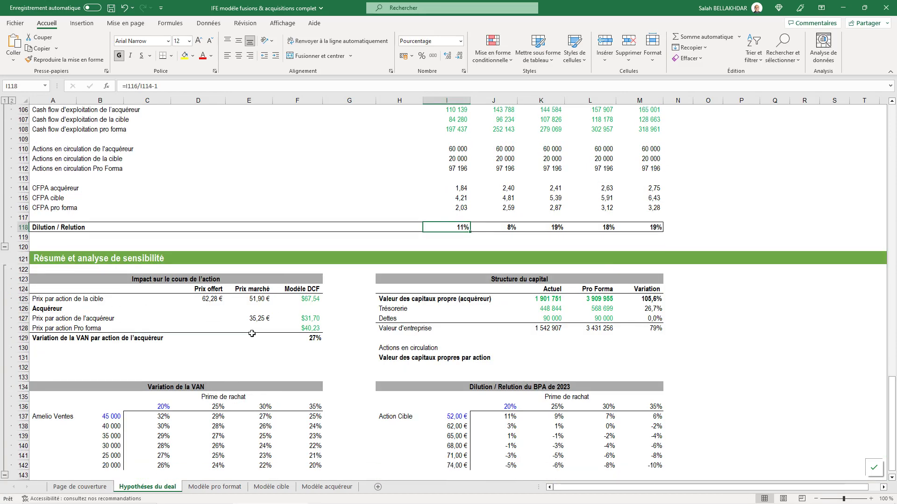
pyautogui.scroll(-3, 251, 333)
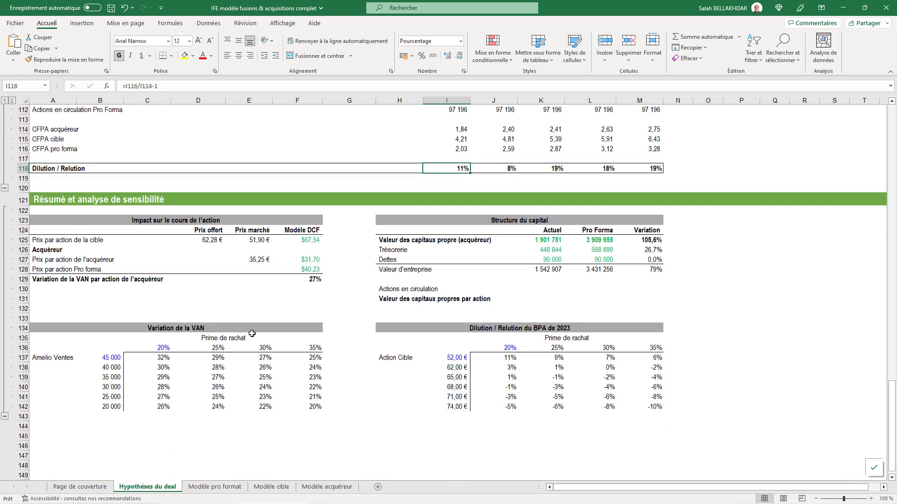
# Expand the Compte de résultat Pro Forma section on the Modèle pro format sheet and check the 2022 and 2023 Ventes formulas
pyautogui.click(230, 486)
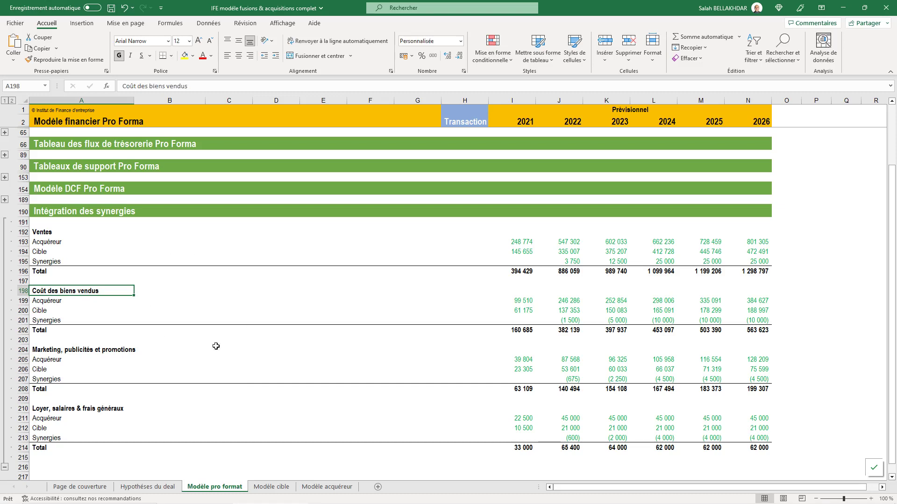
pyautogui.scroll(2, 73, 217)
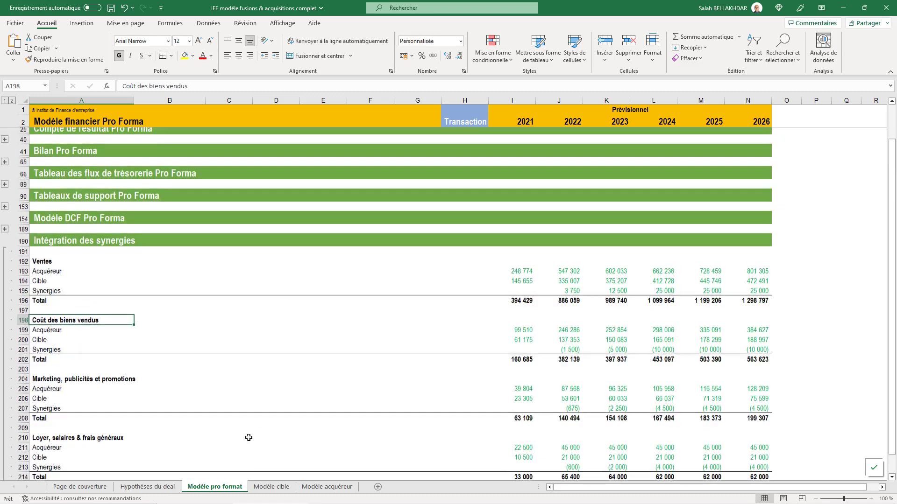
pyautogui.click(6, 178)
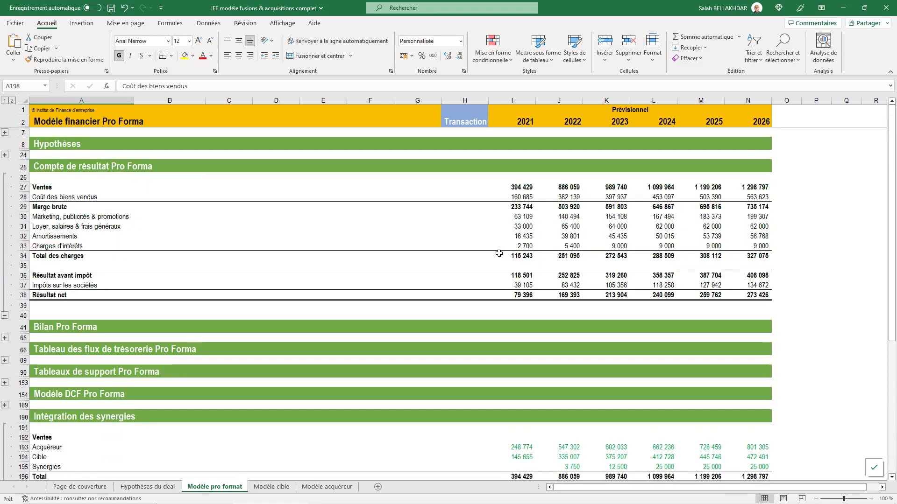
pyautogui.click(462, 222)
pyautogui.click(560, 187)
pyautogui.click(603, 188)
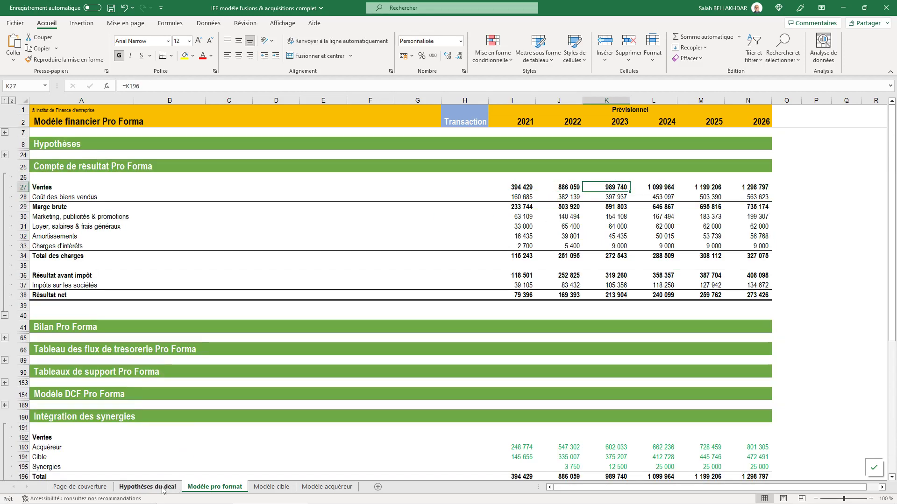
# Revisit the sensitivity tables on Hypothèses du deal, then highlight the Résultat avant impôt to Résultat net rows for 2021–2026 on Modèle pro format
pyautogui.click(148, 487)
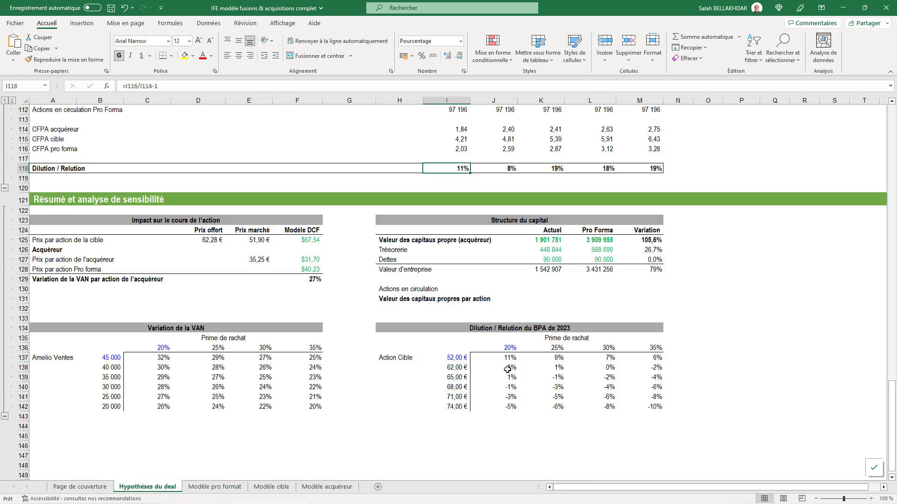
pyautogui.click(224, 487)
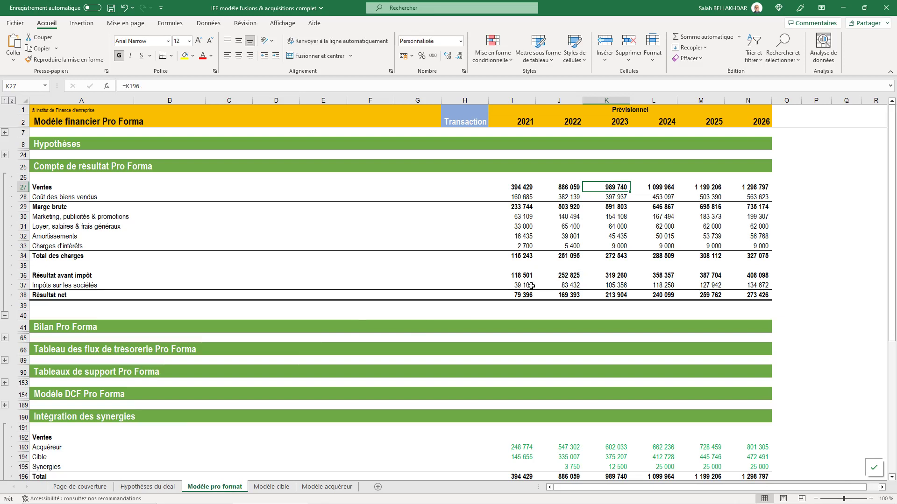
pyautogui.moveTo(520, 295); pyautogui.dragTo(750, 277)
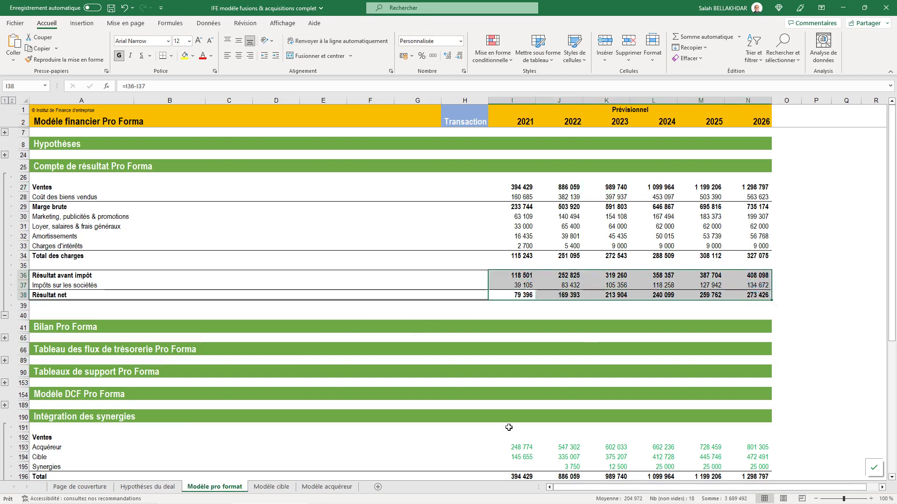
# Look back through the Hypothèses du deal sheet from the sensitivity analysis to the transaction and scenario assumptions
pyautogui.click(148, 487)
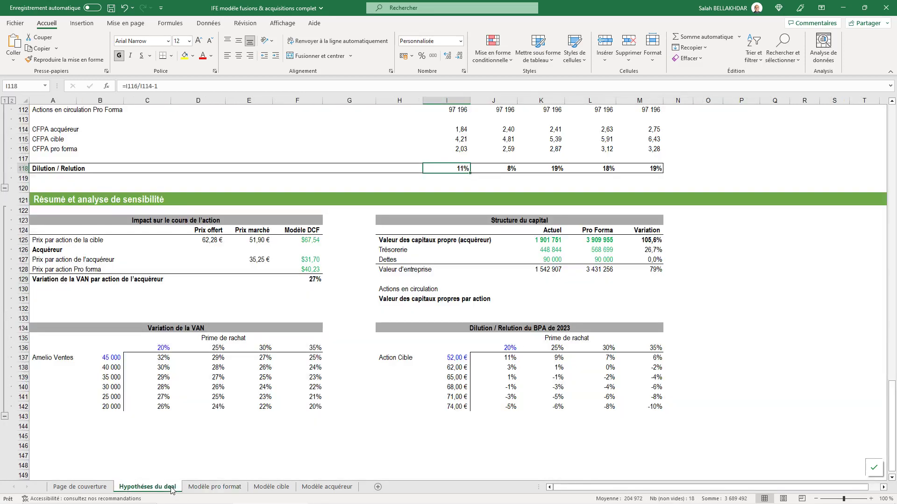
pyautogui.scroll(10, 284, 401)
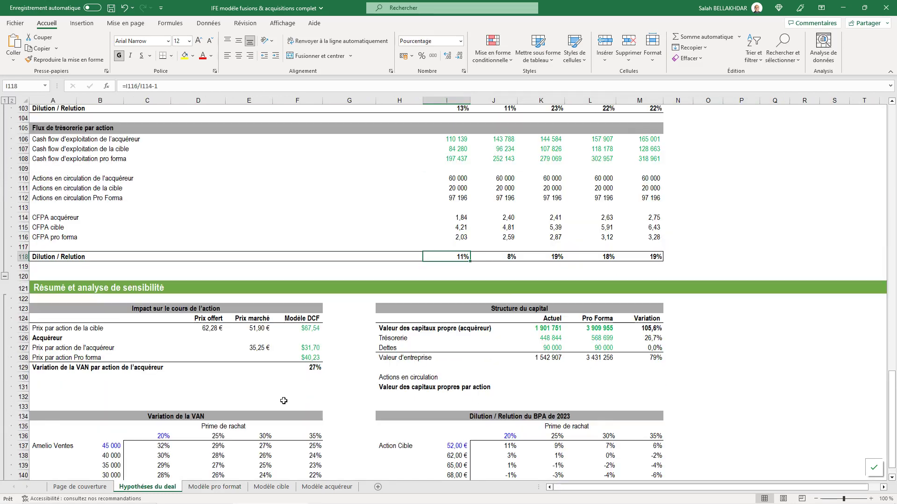
pyautogui.scroll(7, 283, 401)
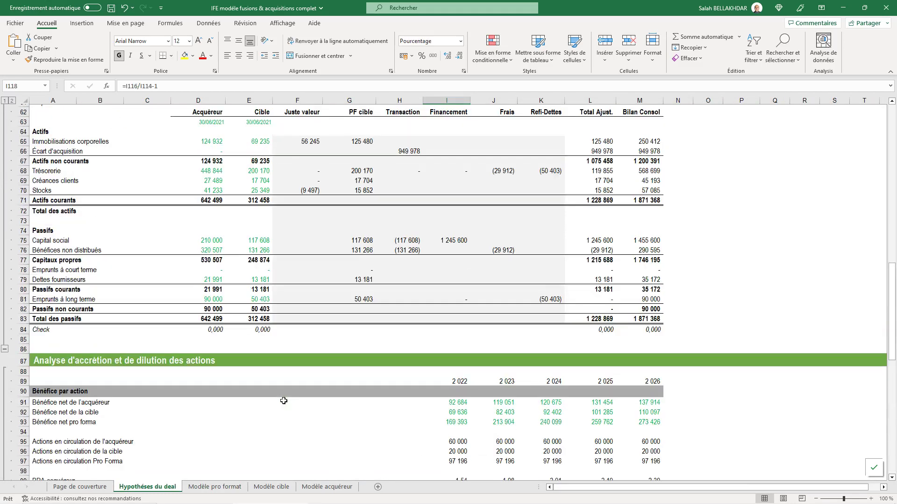
pyautogui.scroll(11, 283, 401)
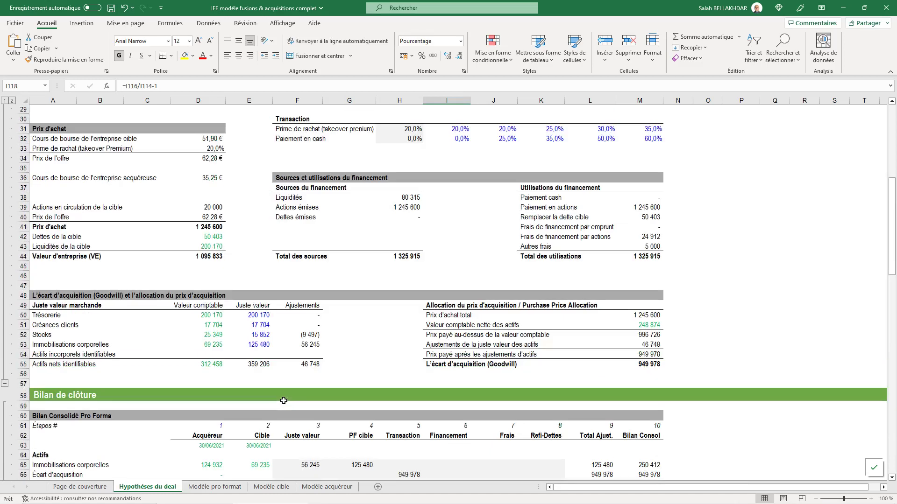
pyautogui.scroll(9, 284, 400)
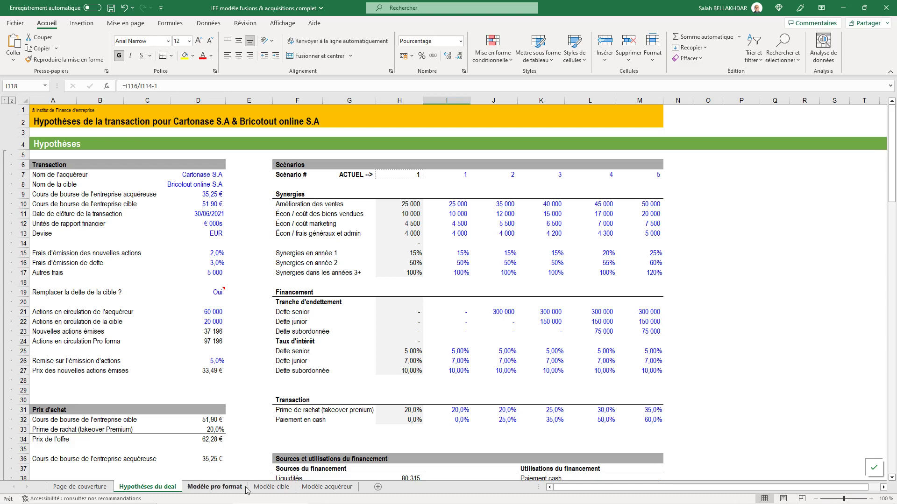
# Look over the Compte de résultat and Bilan sections on the Modèle acquéreur sheet
pyautogui.click(269, 488)
pyautogui.click(301, 489)
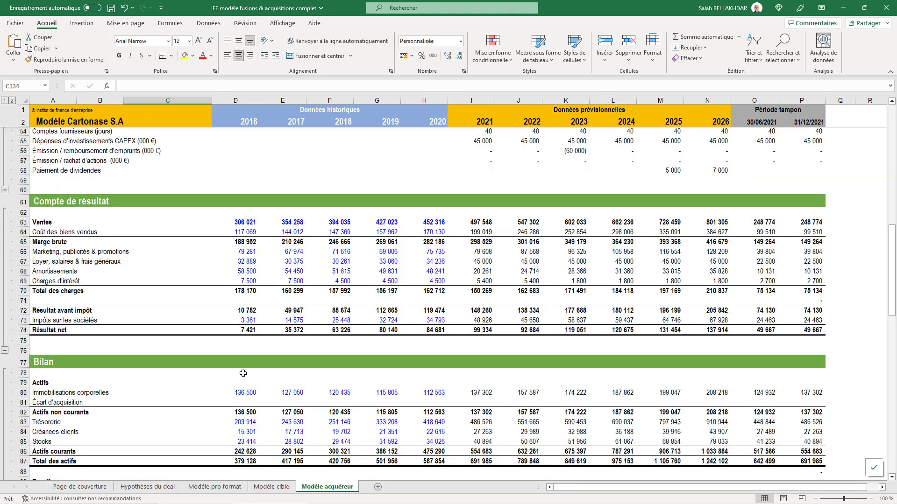
pyautogui.scroll(1, 243, 373)
pyautogui.scroll(-3, 243, 374)
pyautogui.scroll(-3, 243, 374)
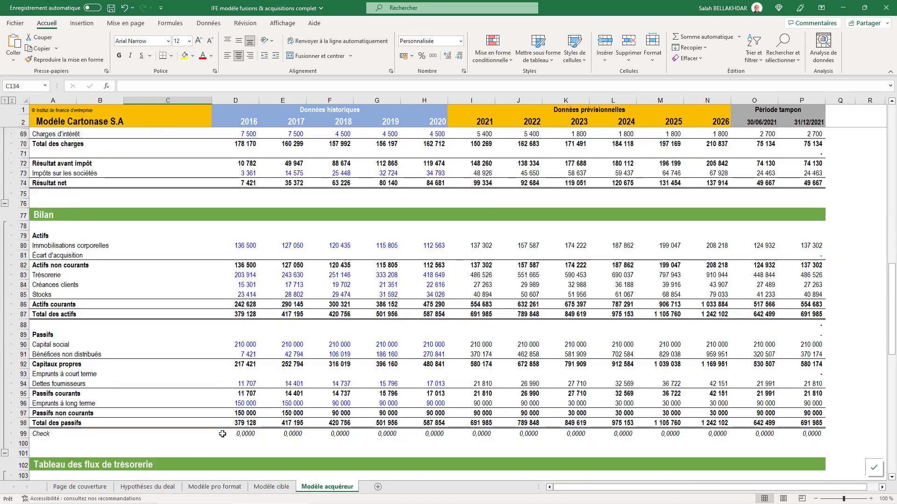
# Collapse all sections of the Hypothèses du deal sheet to their headings after a glance at the Modèle pro format sheet
pyautogui.click(201, 487)
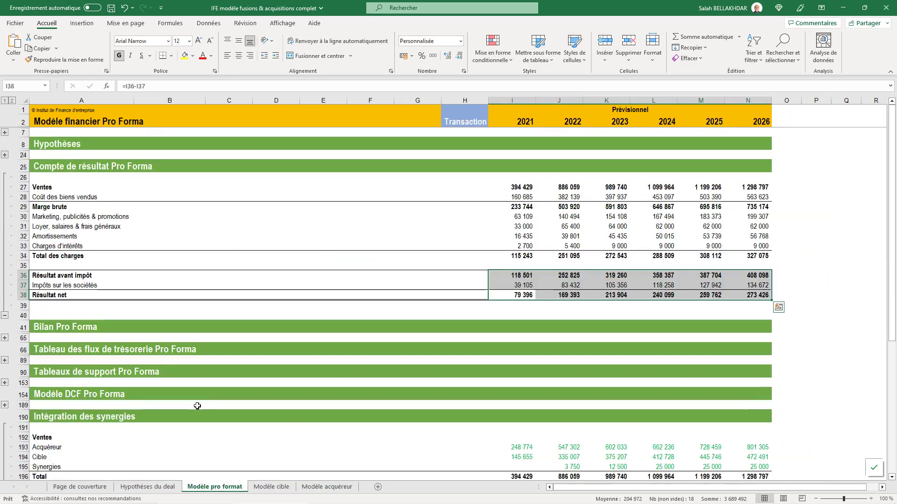
pyautogui.click(147, 487)
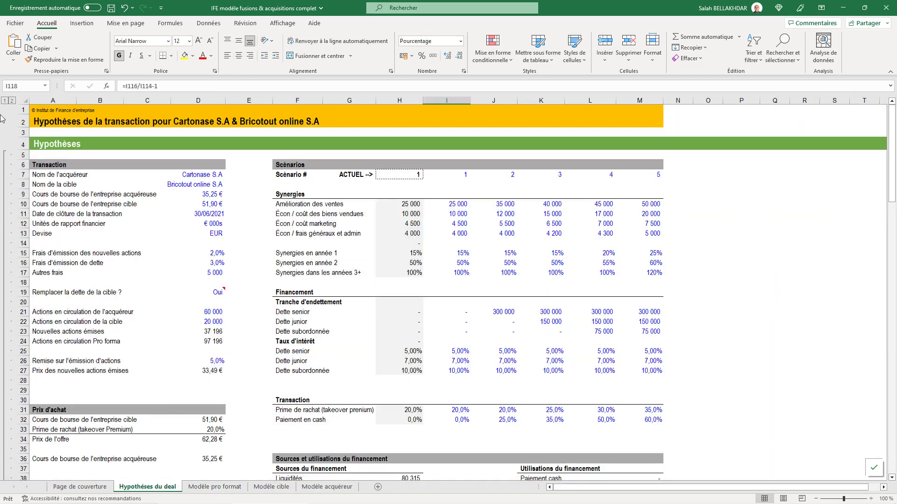
pyautogui.click(4, 101)
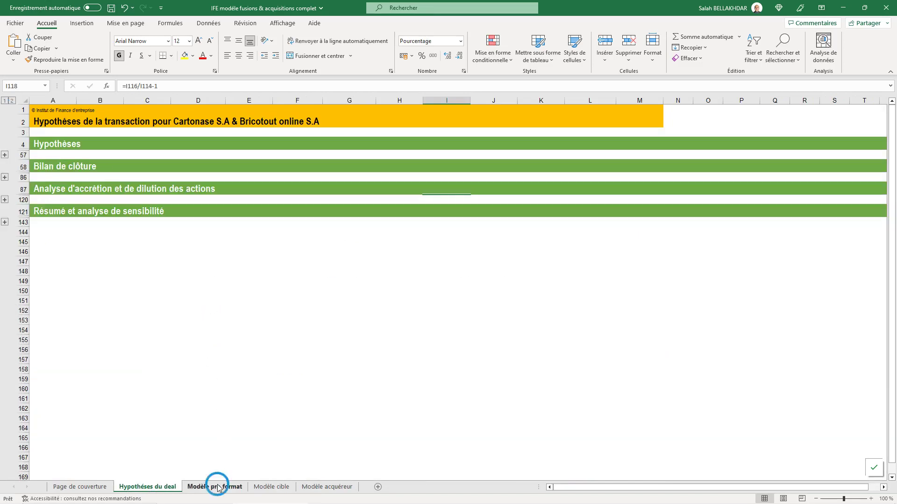